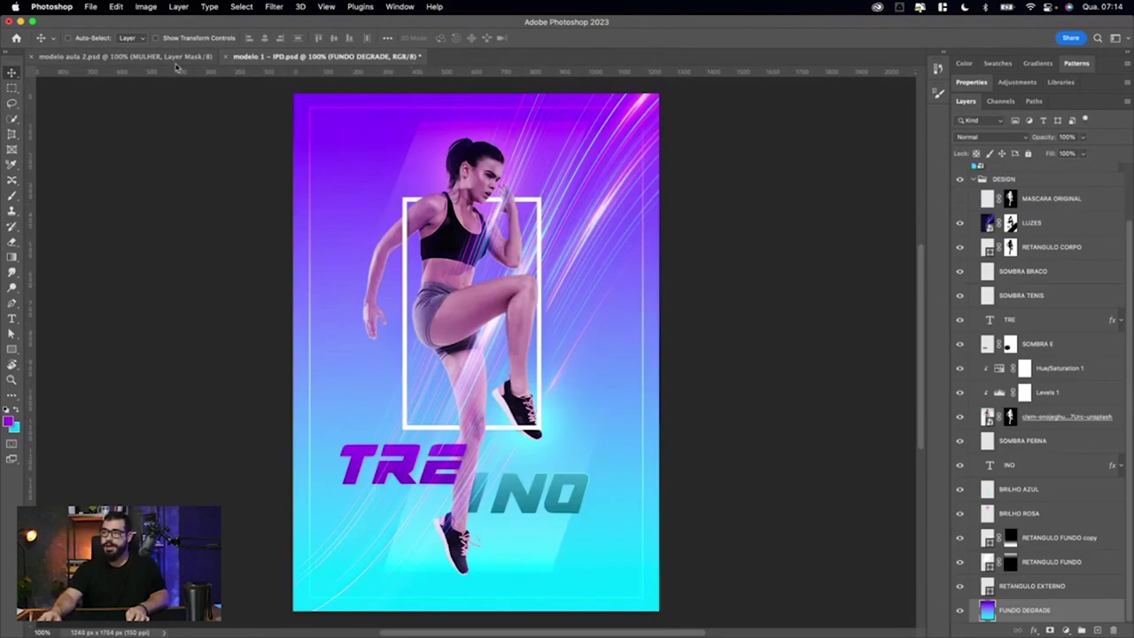
Drag abstract-flowing-neon-wave-background.jpg into the poster and enlarge it to cover most of the canvas.
key("super+Tab")
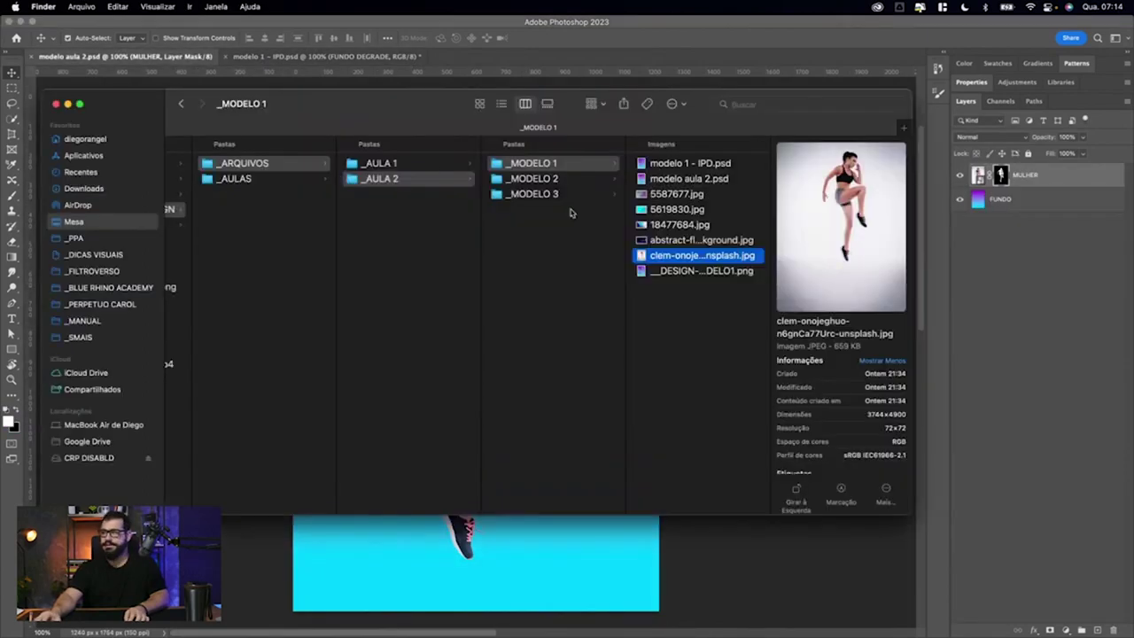
left_click(665, 241)
left_click_drag(676, 245, 470, 530)
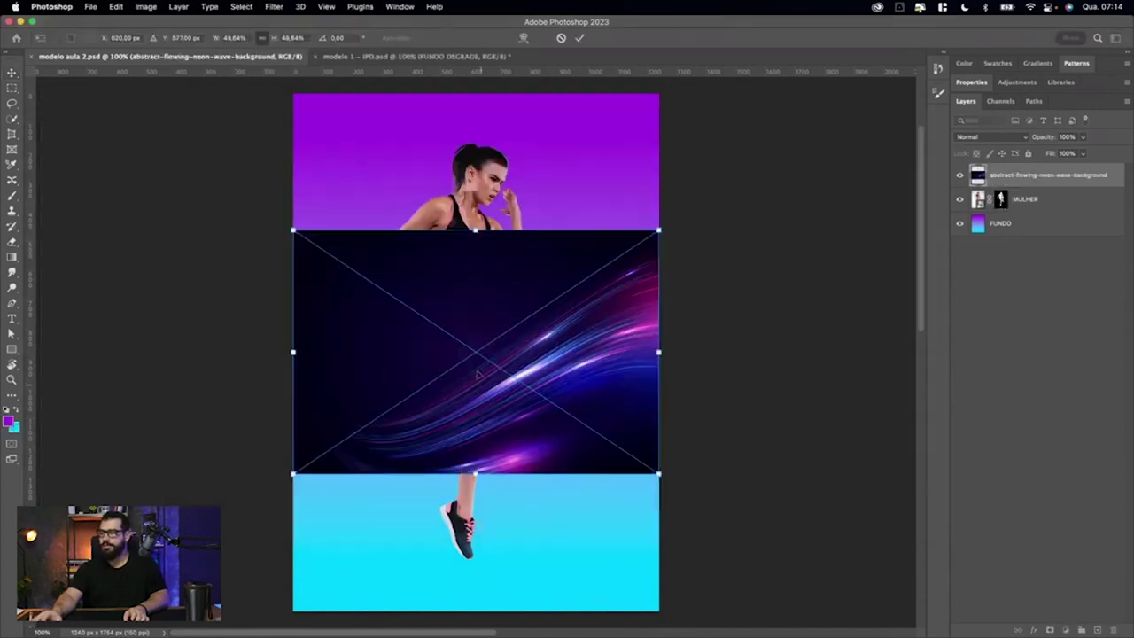
left_click_drag(658, 230, 836, 115)
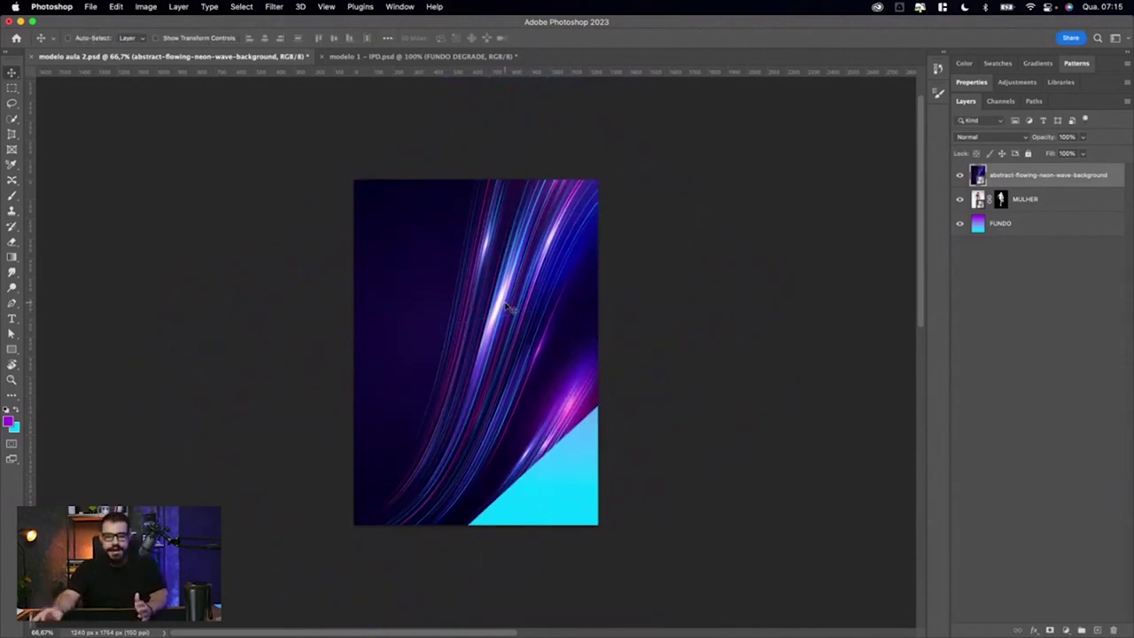
Rename the neon wave layer to LINHAS NEON, keeping Normal blending for now.
left_click(975, 137)
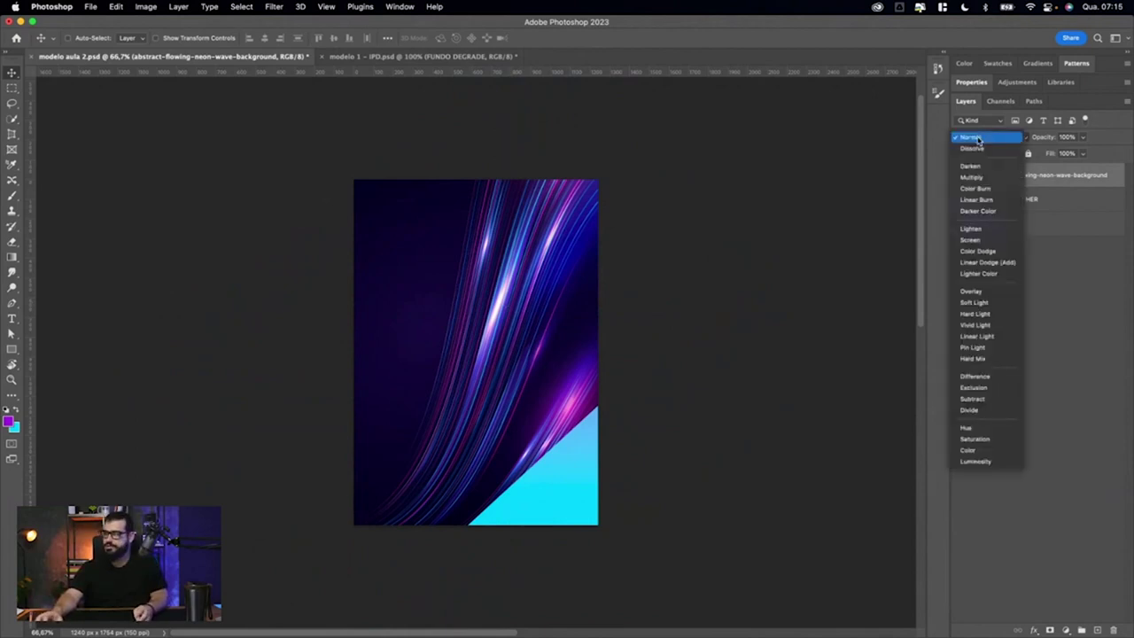
left_click(978, 140)
left_click(1002, 177)
type("LINHAS NEON")
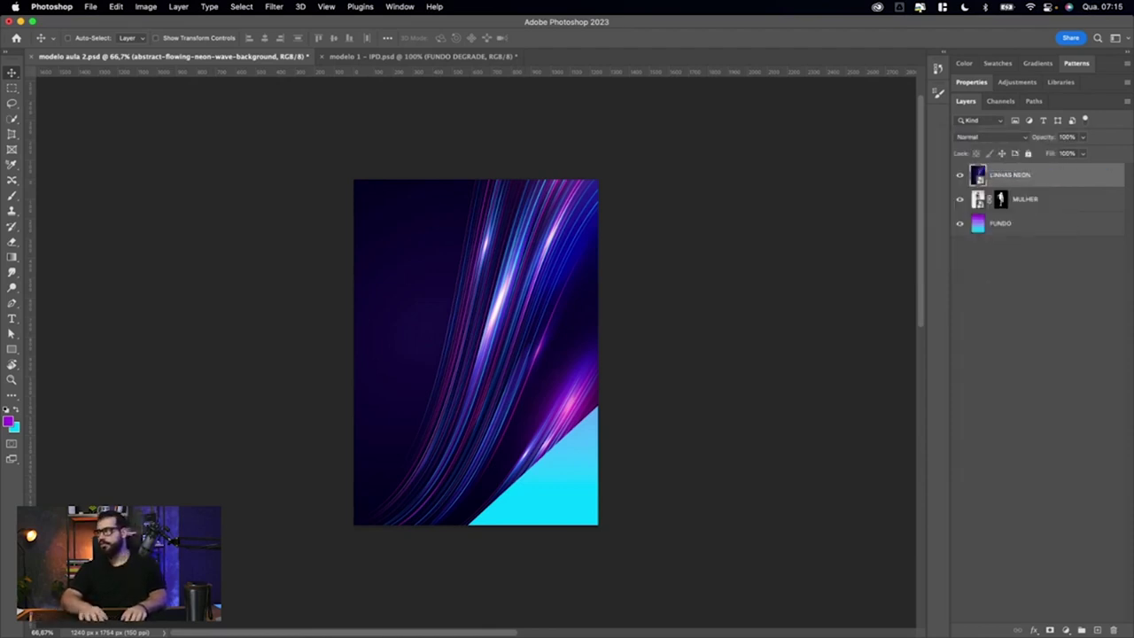
type("AS NEON")
key("Return")
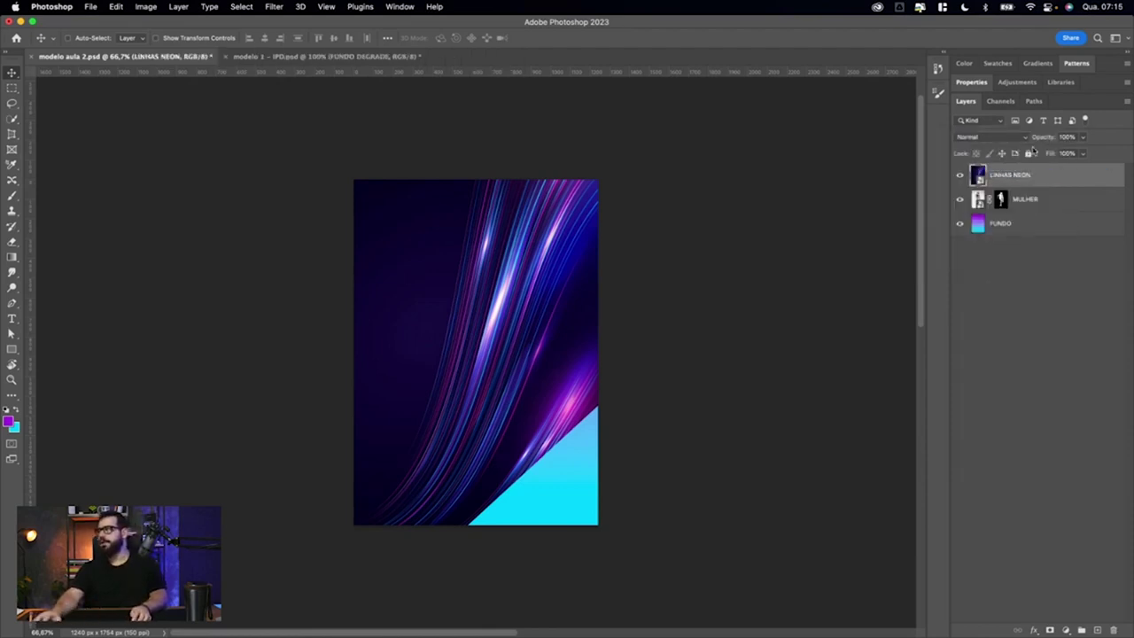
left_click(1020, 138)
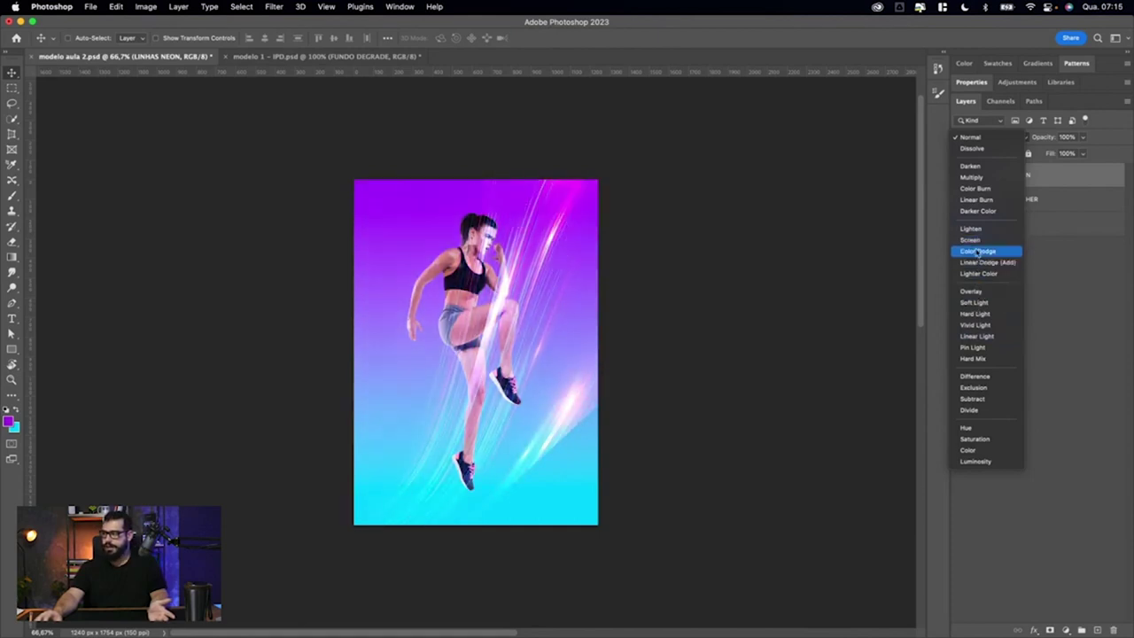
Compare Screen, Hard Light and Normal blending on LINHAS NEON, settling on Screen.
left_click(972, 239)
left_click(971, 138)
left_click(970, 209)
left_click(980, 135)
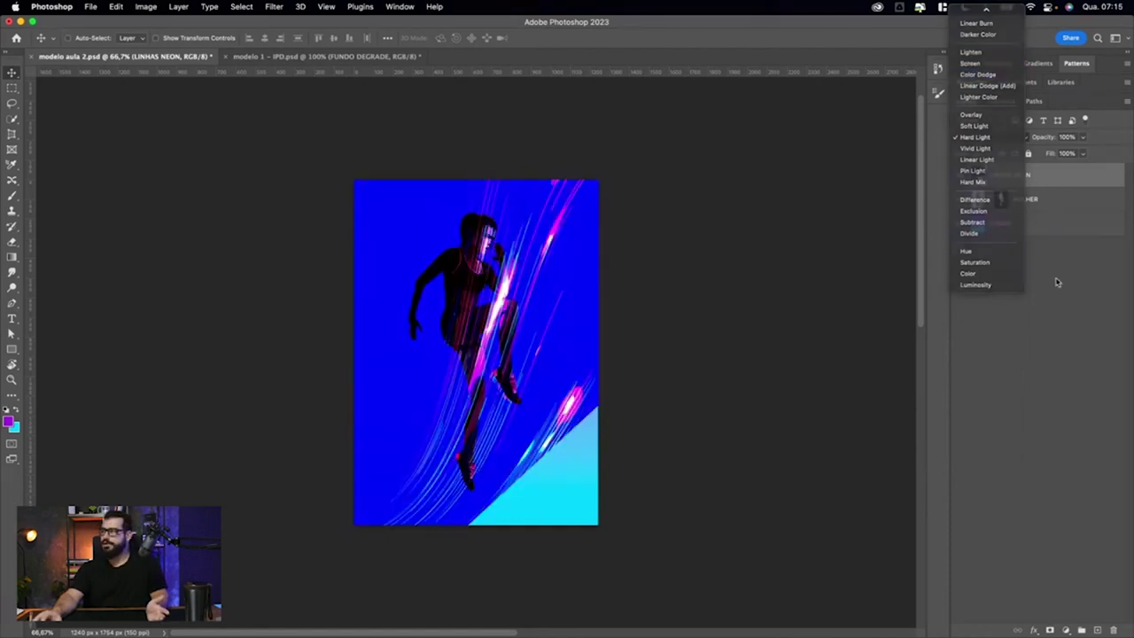
left_click(973, 139)
left_click(974, 137)
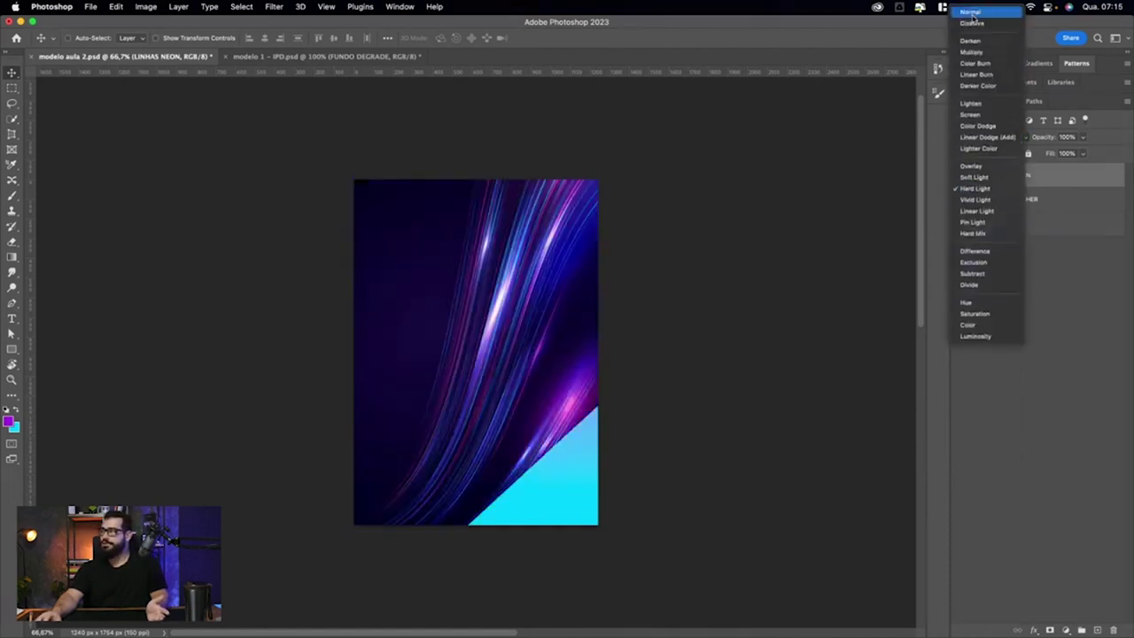
left_click(970, 11)
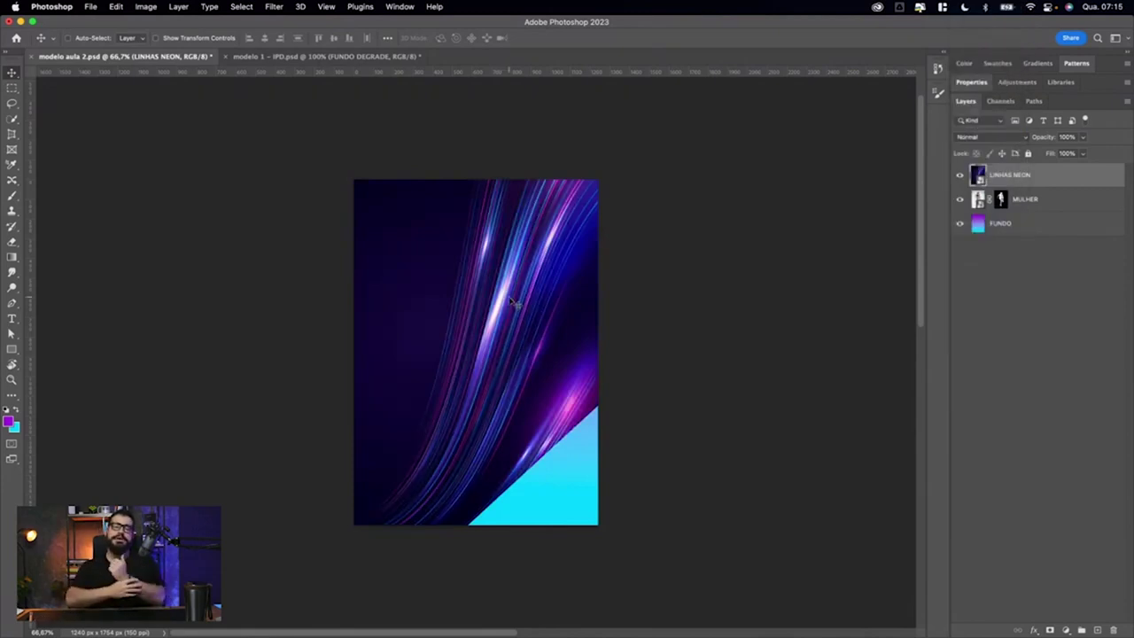
left_click(981, 140)
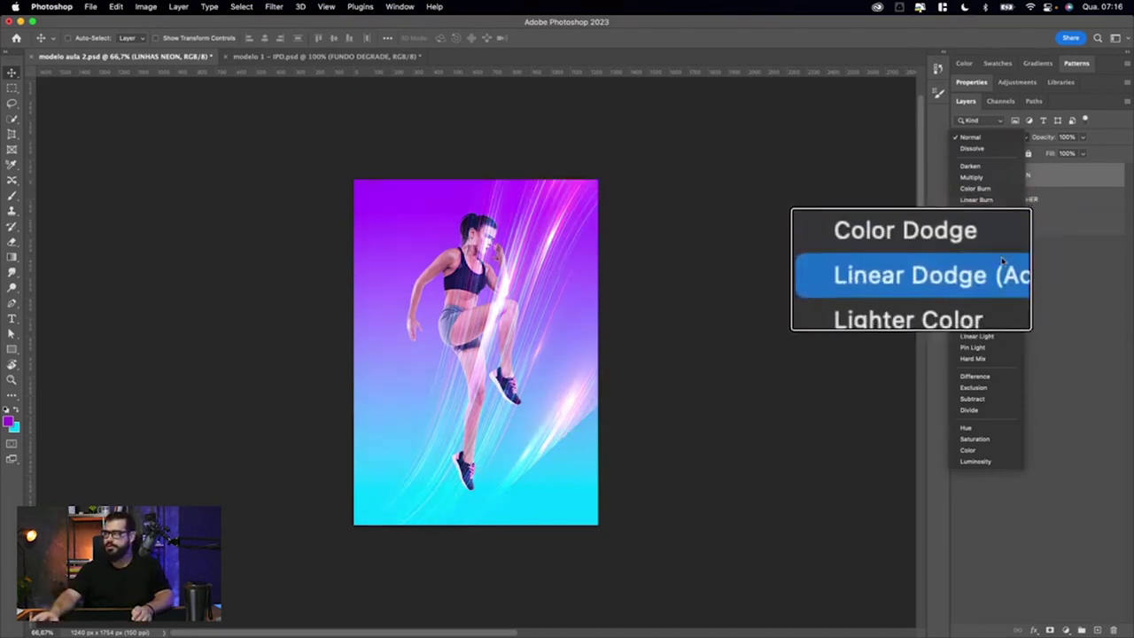
left_click(1001, 244)
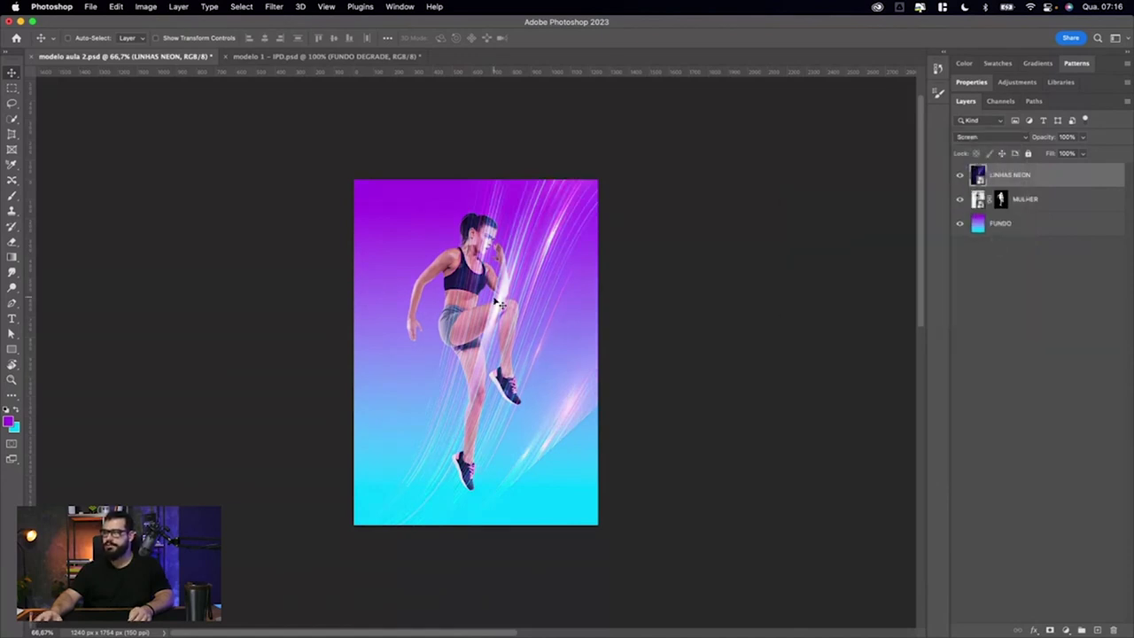
left_click(262, 59)
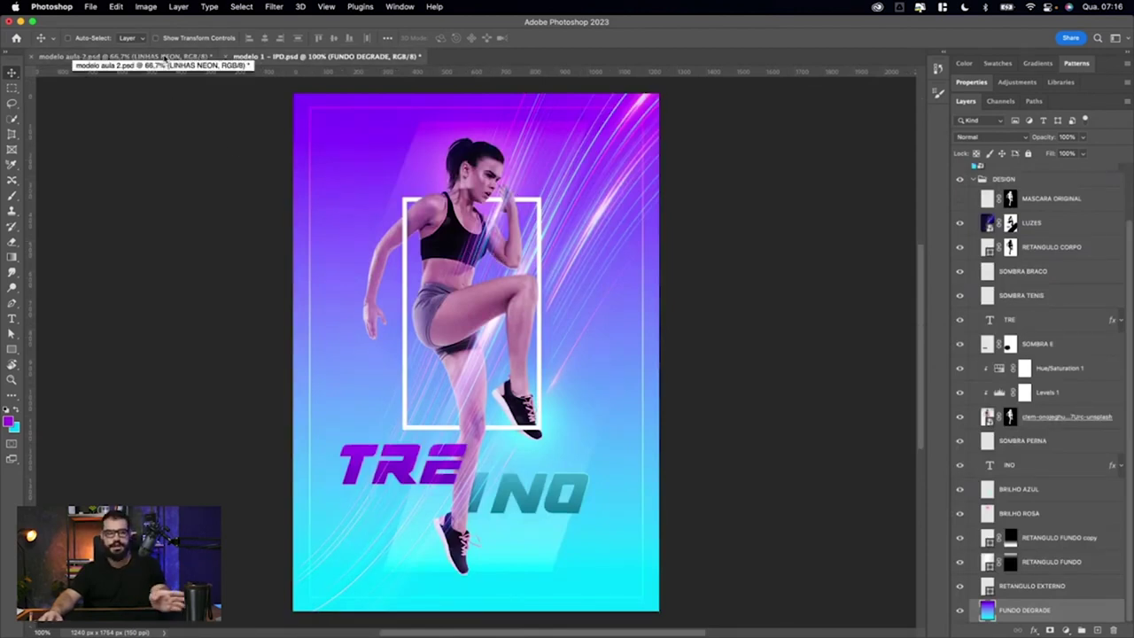
left_click(165, 58)
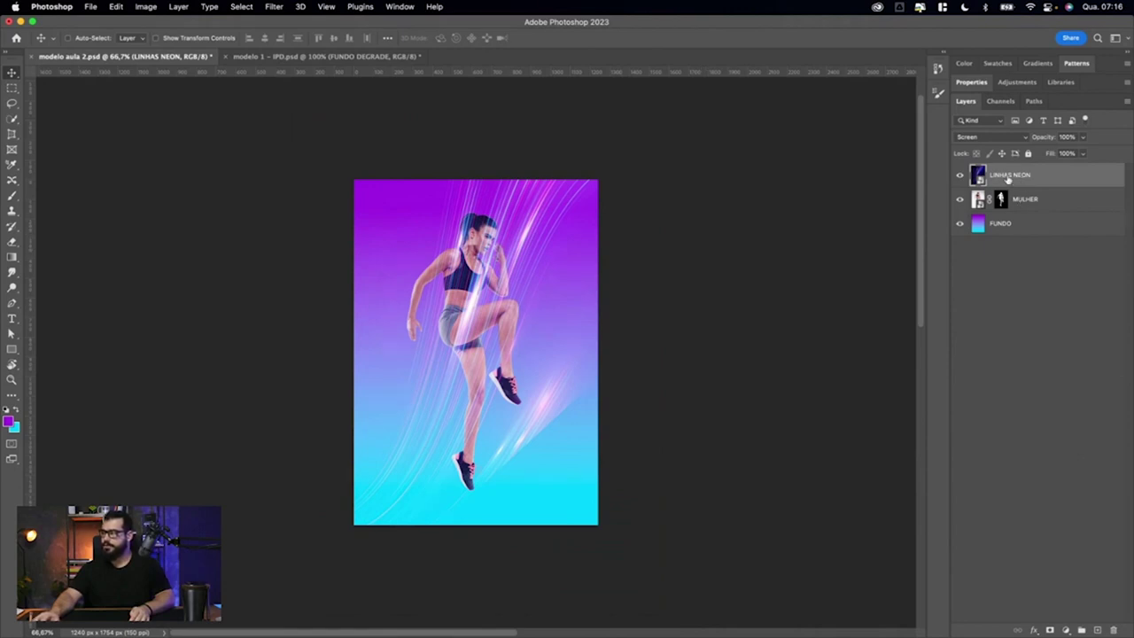
left_click(1050, 630)
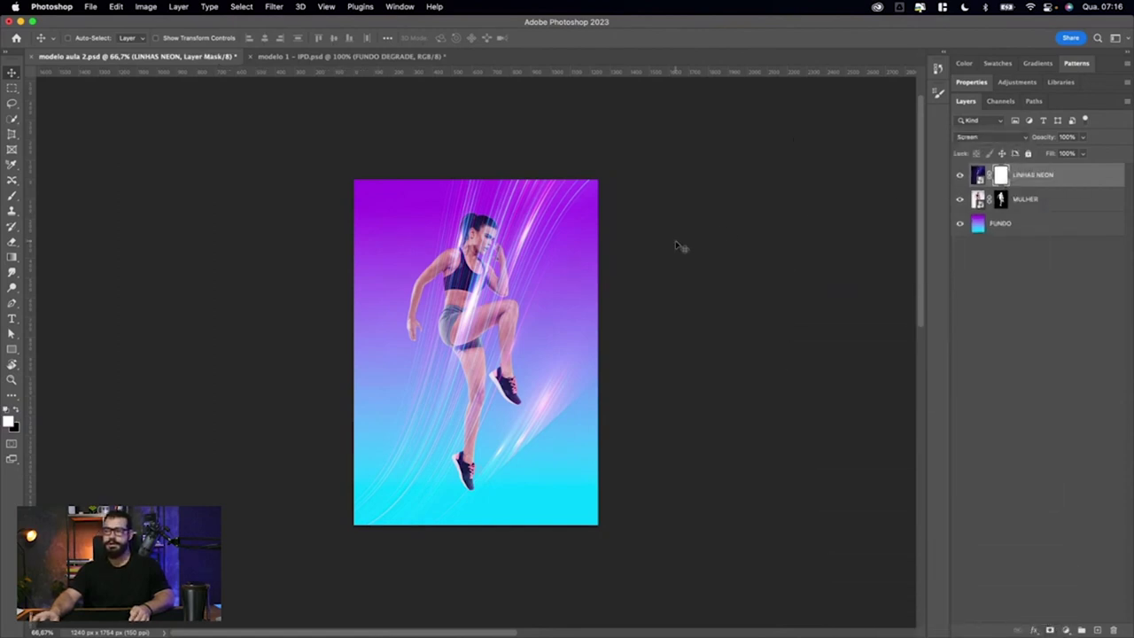
Zoom in on the athlete's head and pick a black Soft Round brush at 0% hardness.
key("z")
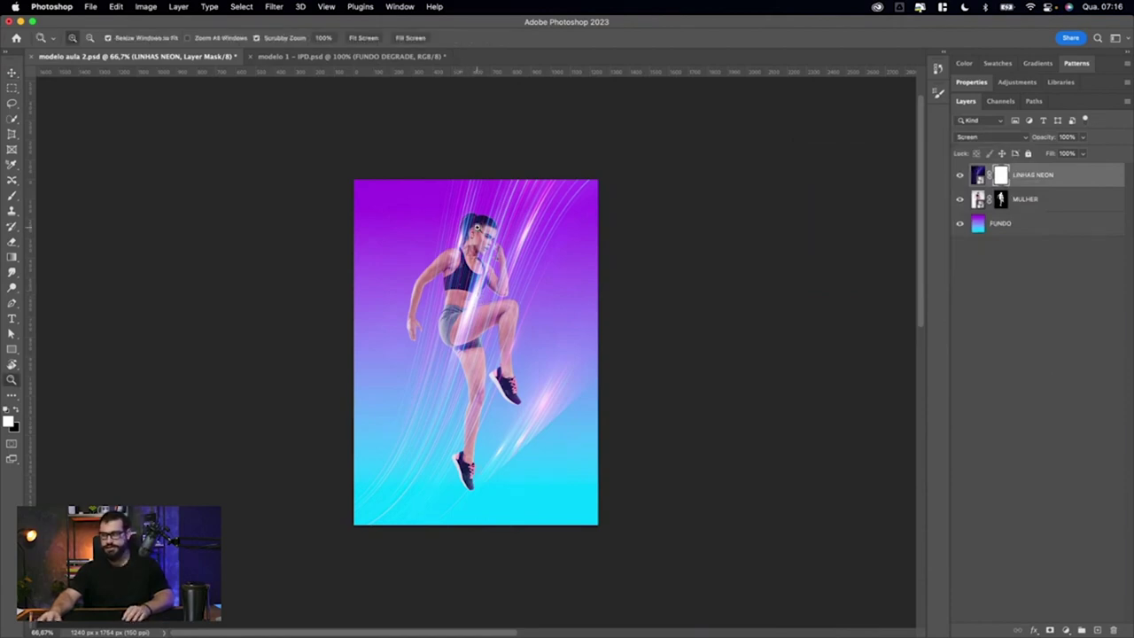
left_click_drag(476, 227, 564, 225)
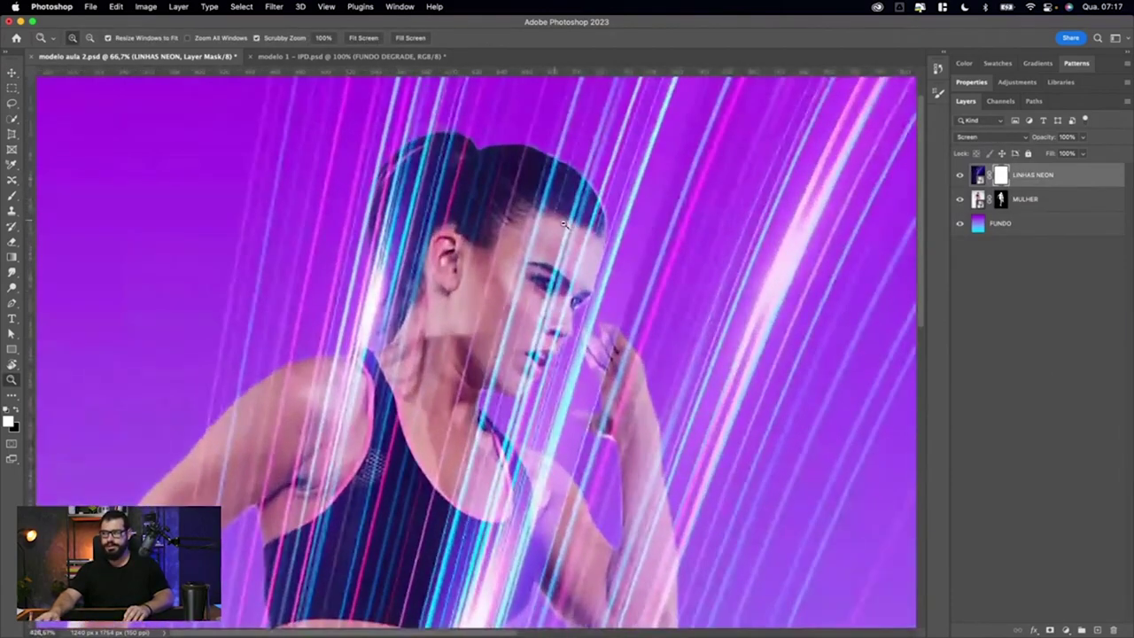
key("v")
key("b")
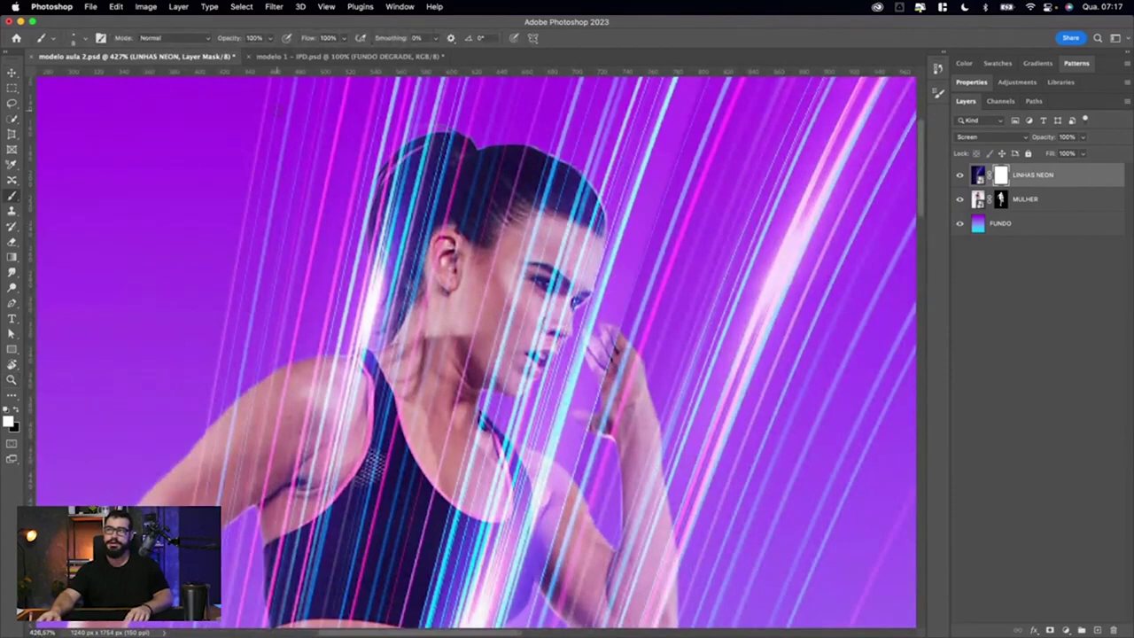
right_click(427, 213)
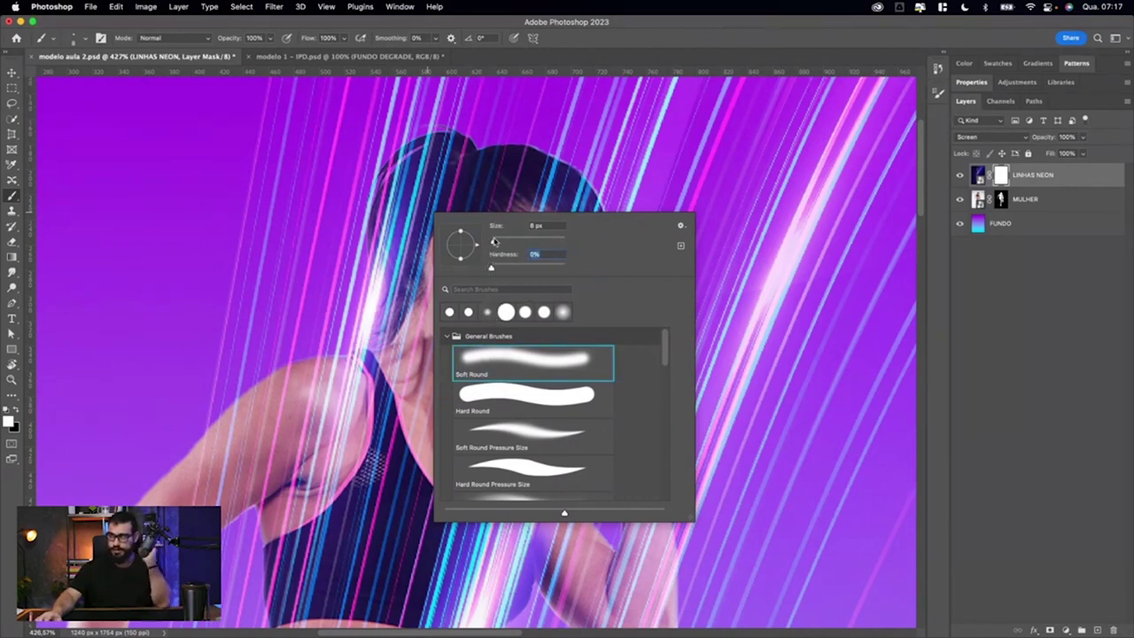
left_click(562, 44)
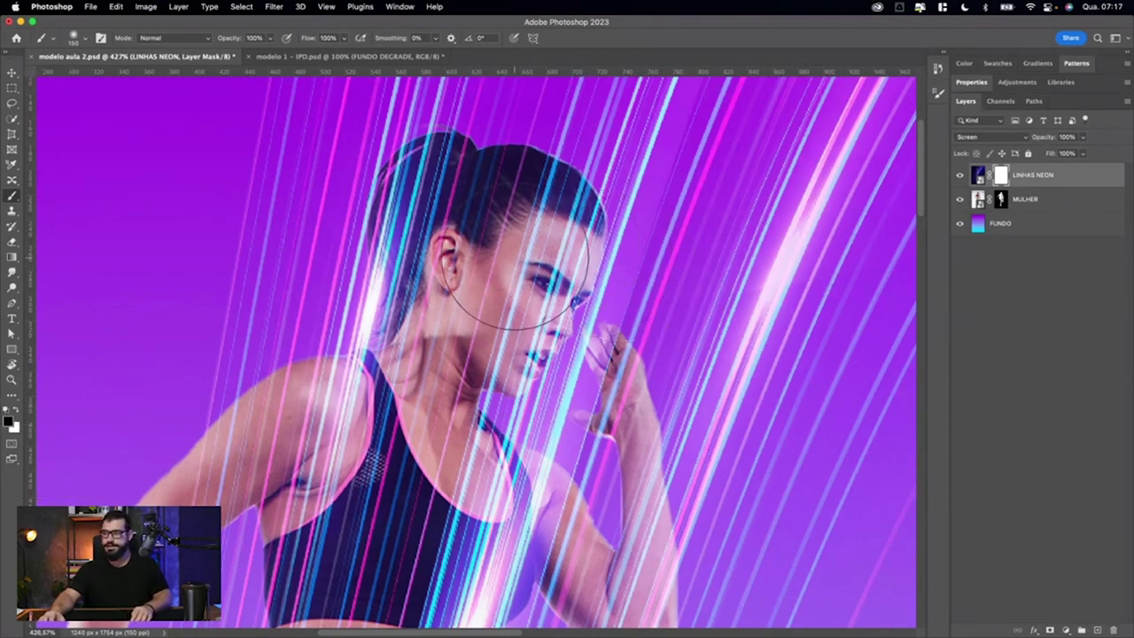
Paint the mask black to hide neon streaks over the ear, cheek, armpit and shoulder.
mouse_move(469, 278)
left_mouse_down()
mouse_move(474, 263)
mouse_move(519, 246)
mouse_move(451, 264)
mouse_move(443, 350)
mouse_move(523, 355)
mouse_move(483, 199)
mouse_move(449, 392)
mouse_move(460, 470)
mouse_move(527, 254)
mouse_move(545, 328)
left_mouse_up()
key("bracketleft")
key("bracketleft")
key("bracketleft")
key("bracketleft")
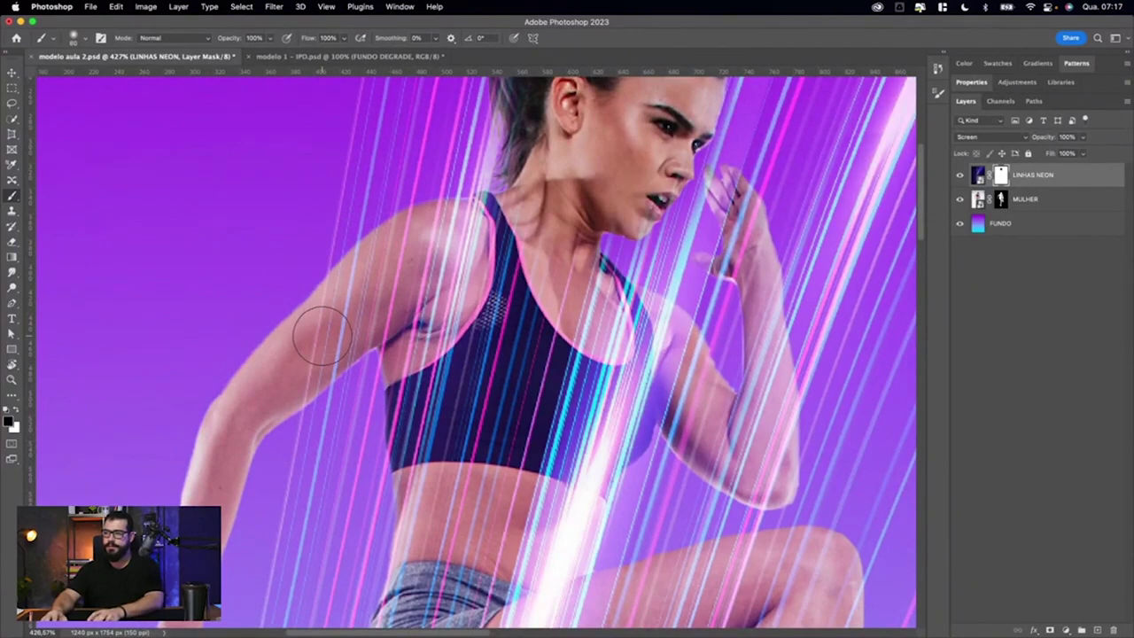
left_click_drag(317, 337, 413, 254)
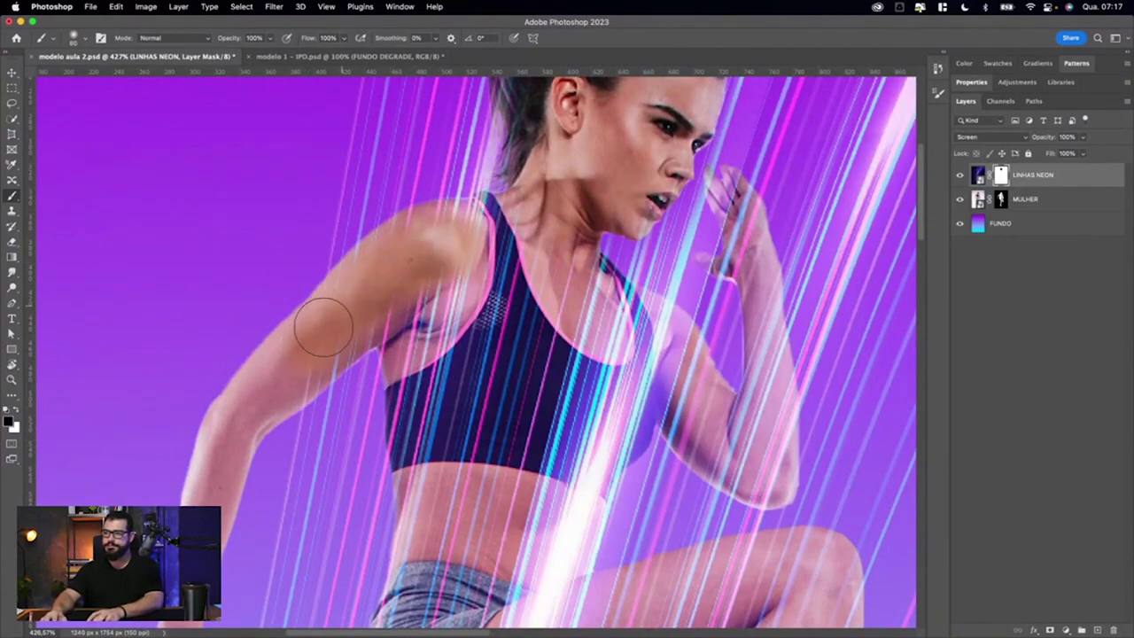
left_click_drag(355, 324, 463, 257)
mouse_move(425, 299)
left_mouse_down()
mouse_move(425, 364)
mouse_move(452, 398)
mouse_move(462, 252)
left_mouse_up()
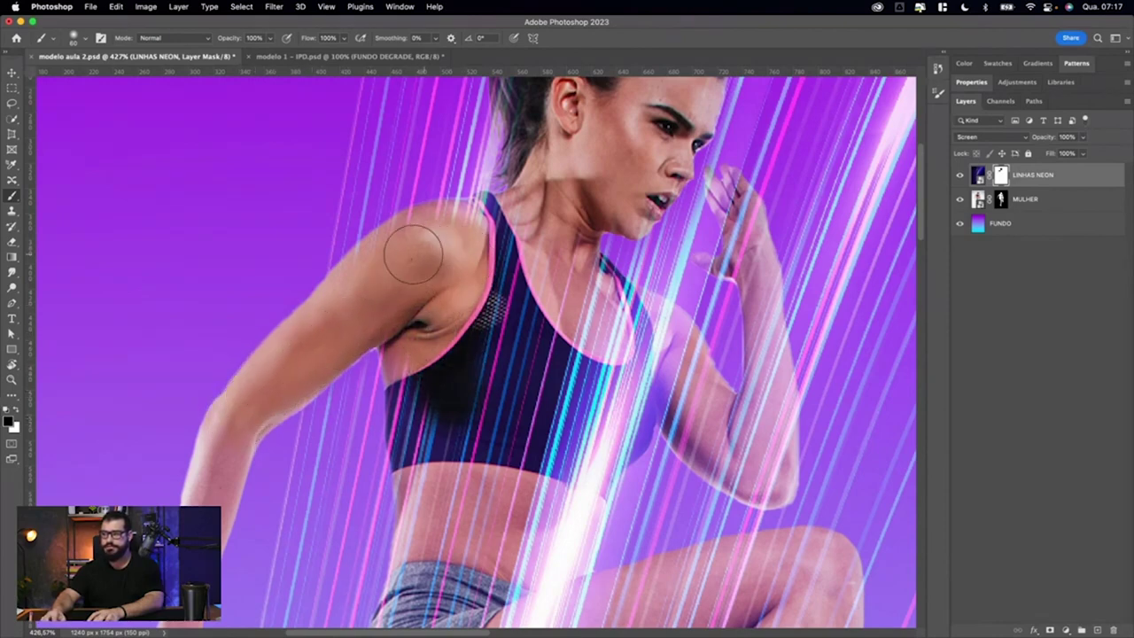
left_click_drag(448, 232, 505, 217)
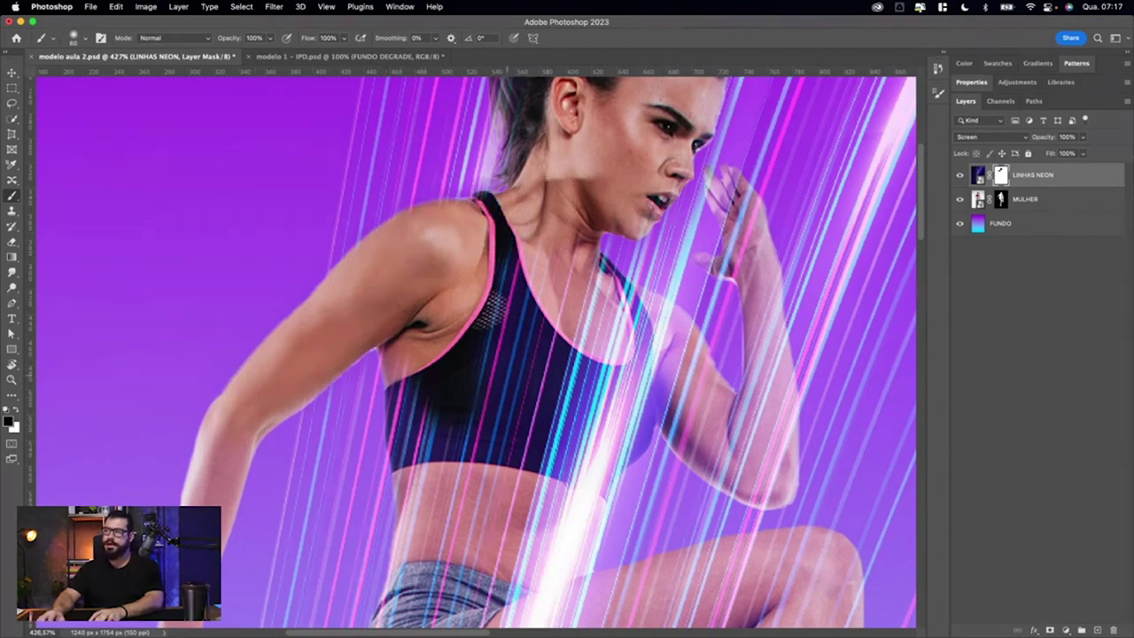
Mask the neon lines off the sports bra, chest, shoulder and upper arm.
left_click_drag(492, 293, 540, 425)
left_click_drag(531, 266, 546, 251)
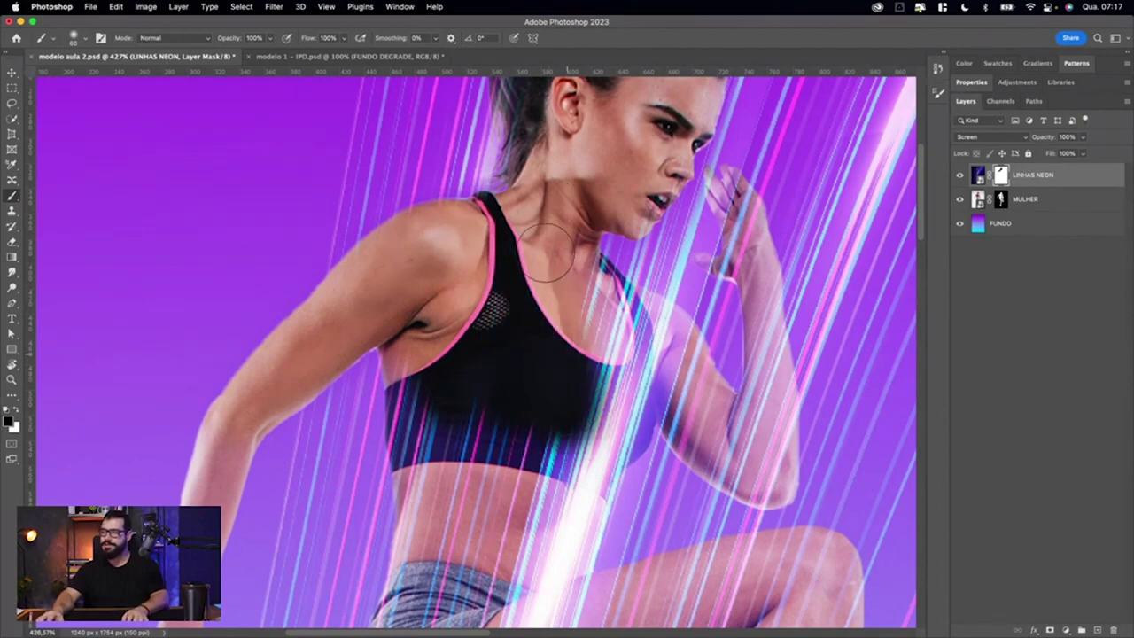
left_click_drag(574, 301, 682, 403)
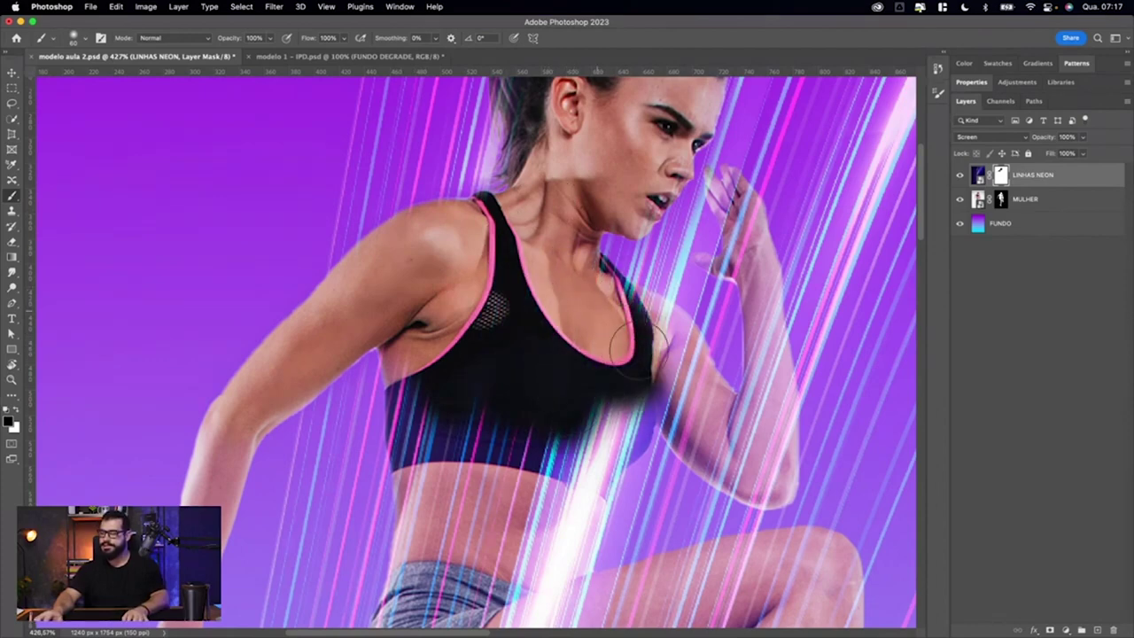
mouse_move(682, 392)
left_mouse_down()
mouse_move(744, 452)
mouse_move(760, 423)
left_mouse_up()
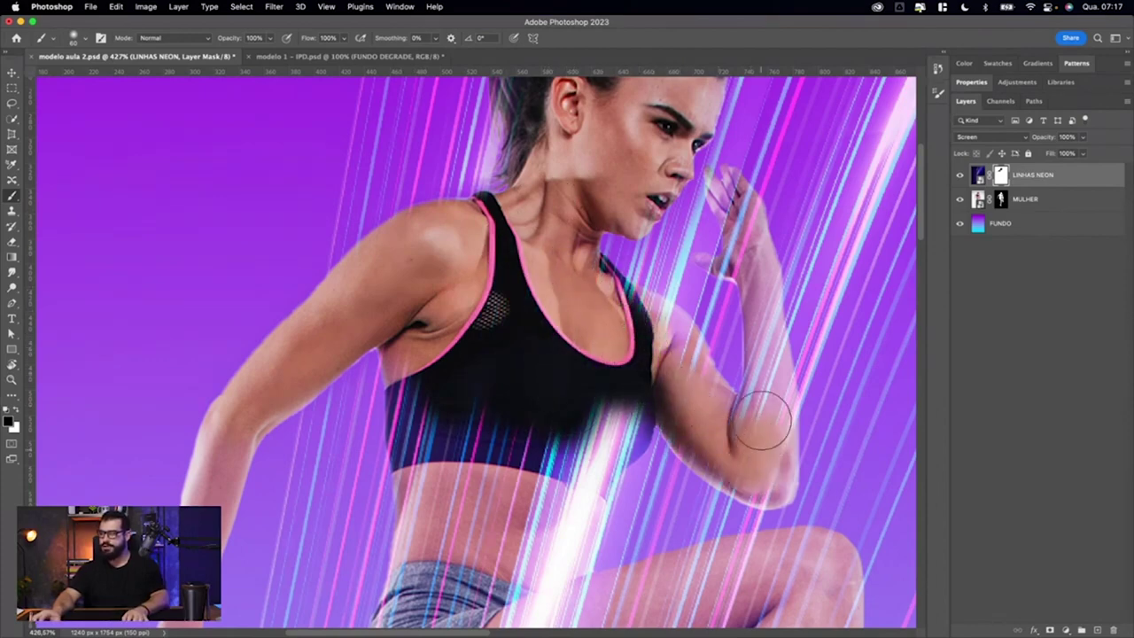
mouse_move(673, 358)
left_mouse_down()
mouse_move(637, 306)
mouse_move(707, 411)
left_mouse_up()
left_click_drag(620, 384, 552, 506)
scroll(552, 506, "down", 4)
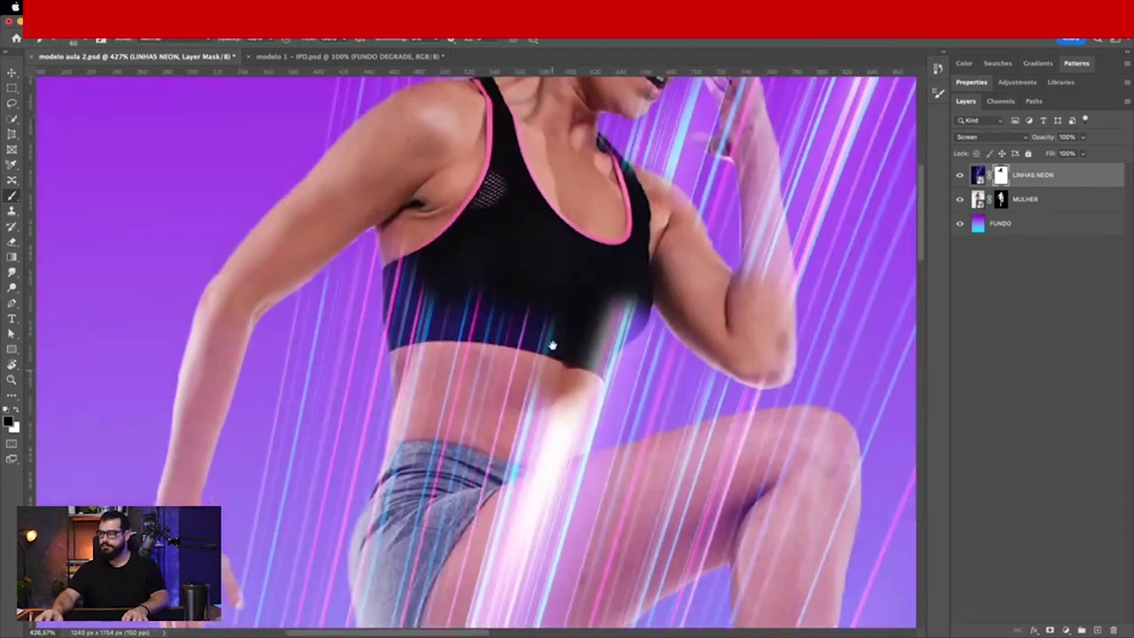
left_click_drag(624, 220, 549, 381)
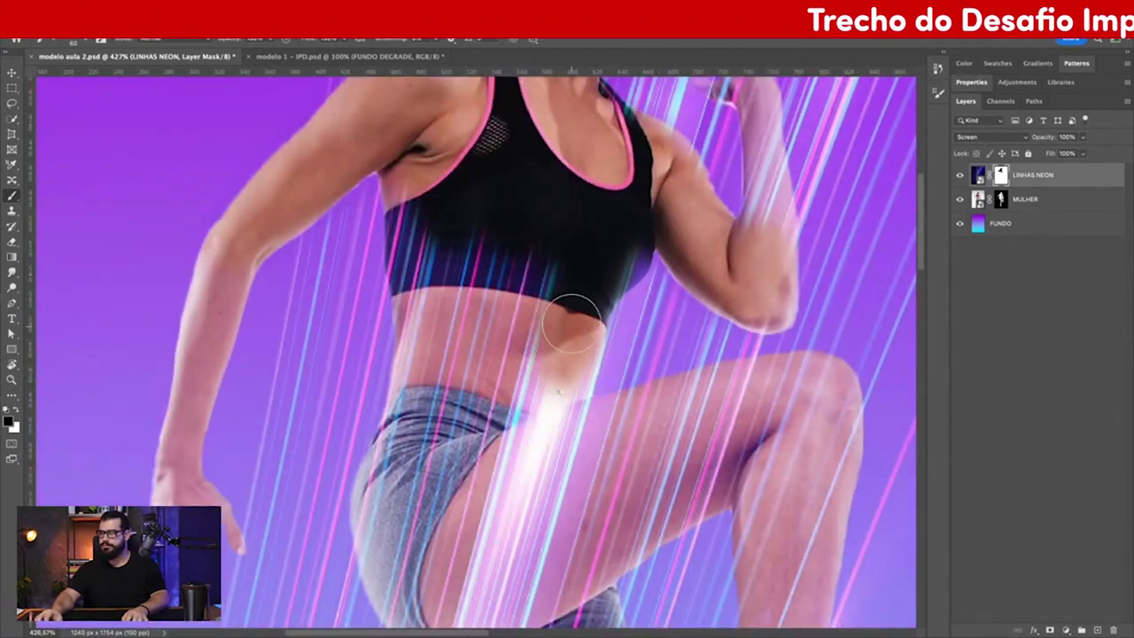
Hide lines on the lower bra and belly, restoring some on the left belly with white.
mouse_move(549, 319)
left_mouse_down()
mouse_move(529, 372)
mouse_move(494, 271)
mouse_move(506, 292)
left_mouse_up()
left_click_drag(490, 210, 417, 210)
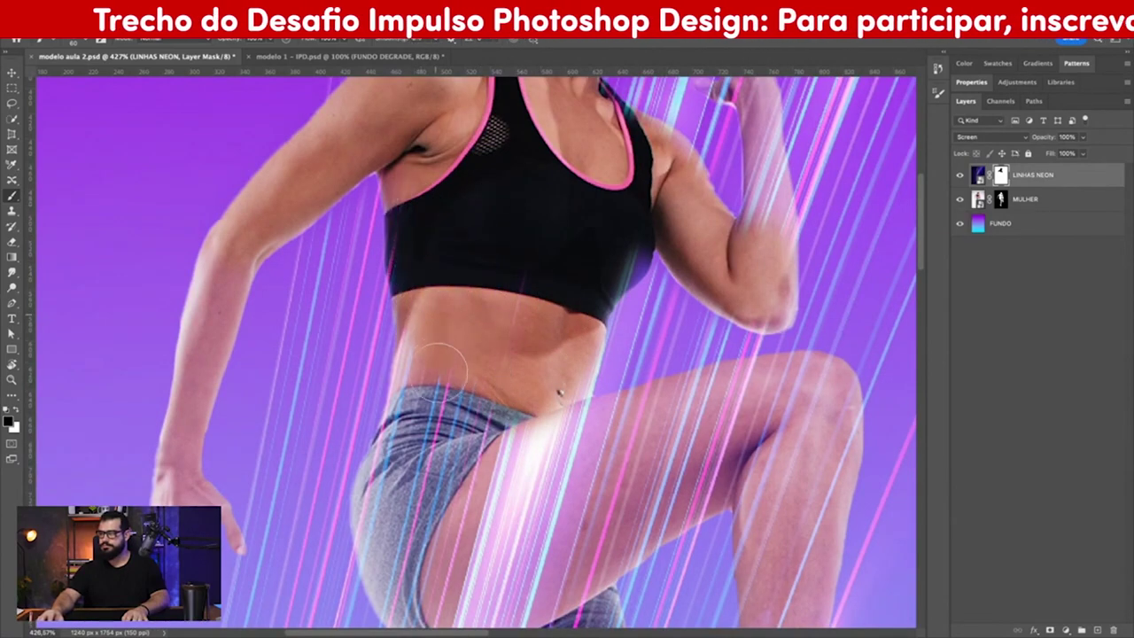
key("x")
mouse_move(471, 354)
left_mouse_down()
mouse_move(443, 372)
mouse_move(582, 310)
mouse_move(619, 259)
left_mouse_up()
key("x")
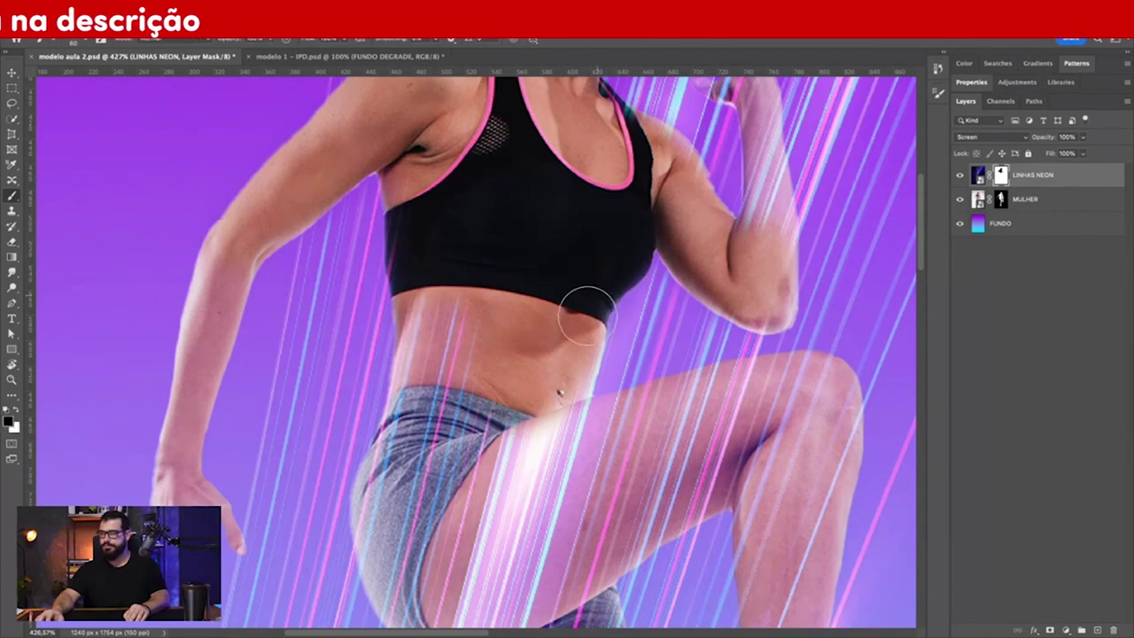
Enlarge the brush and mask the neon lines off the hips and thigh.
left_click_drag(548, 308, 525, 142)
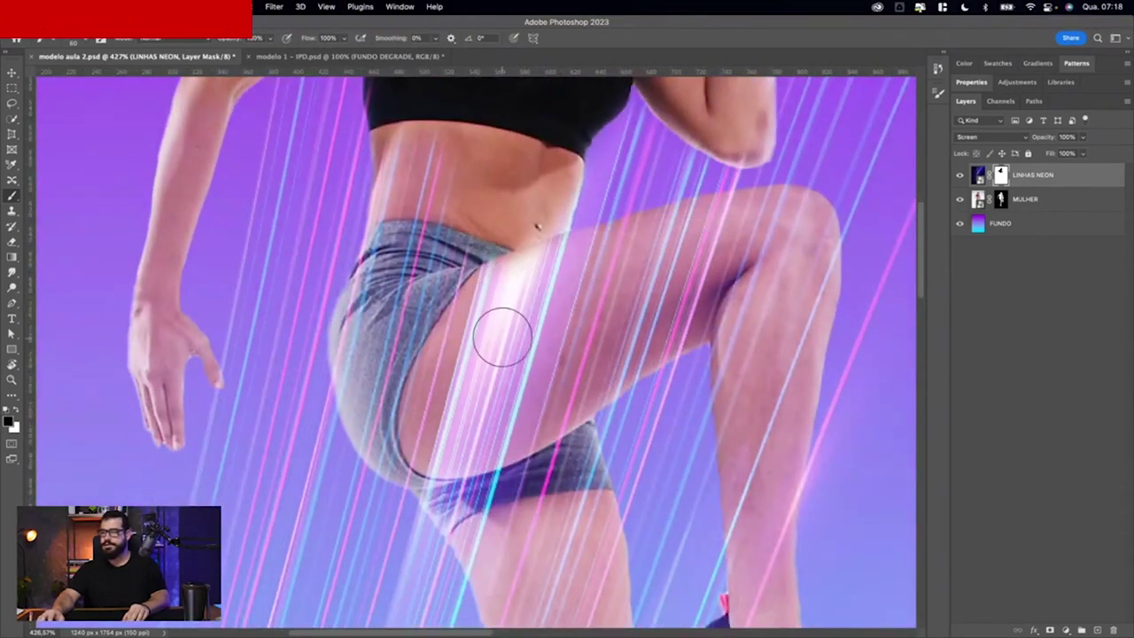
key("bracketright")
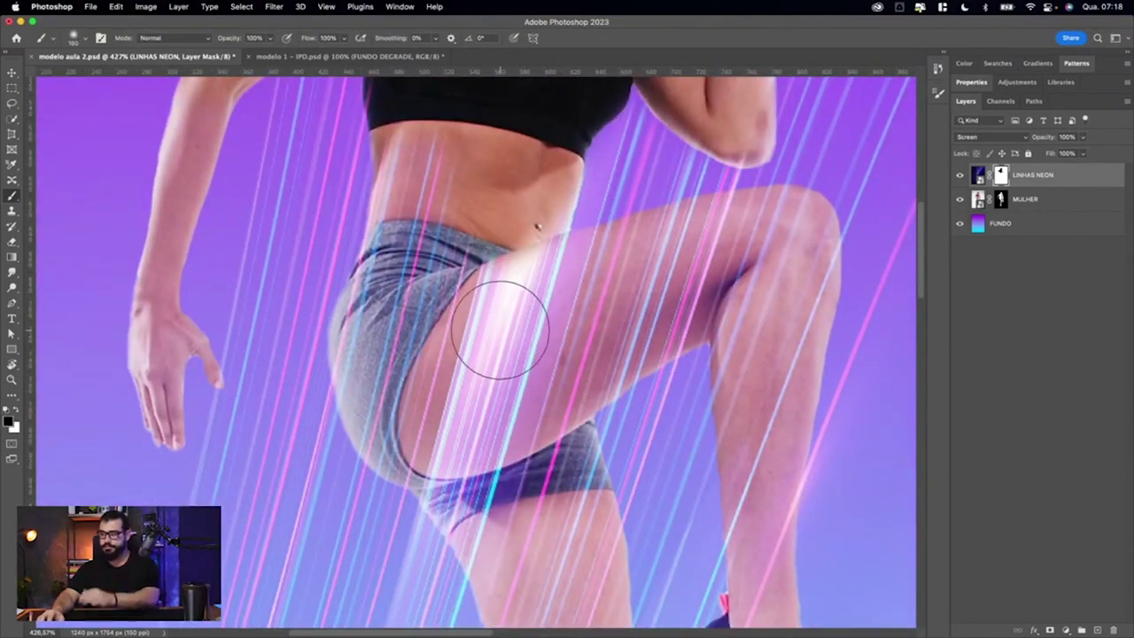
mouse_move(474, 316)
left_mouse_down()
mouse_move(469, 329)
mouse_move(570, 316)
mouse_move(651, 291)
mouse_move(531, 329)
mouse_move(537, 309)
mouse_move(582, 291)
mouse_move(472, 376)
left_mouse_up()
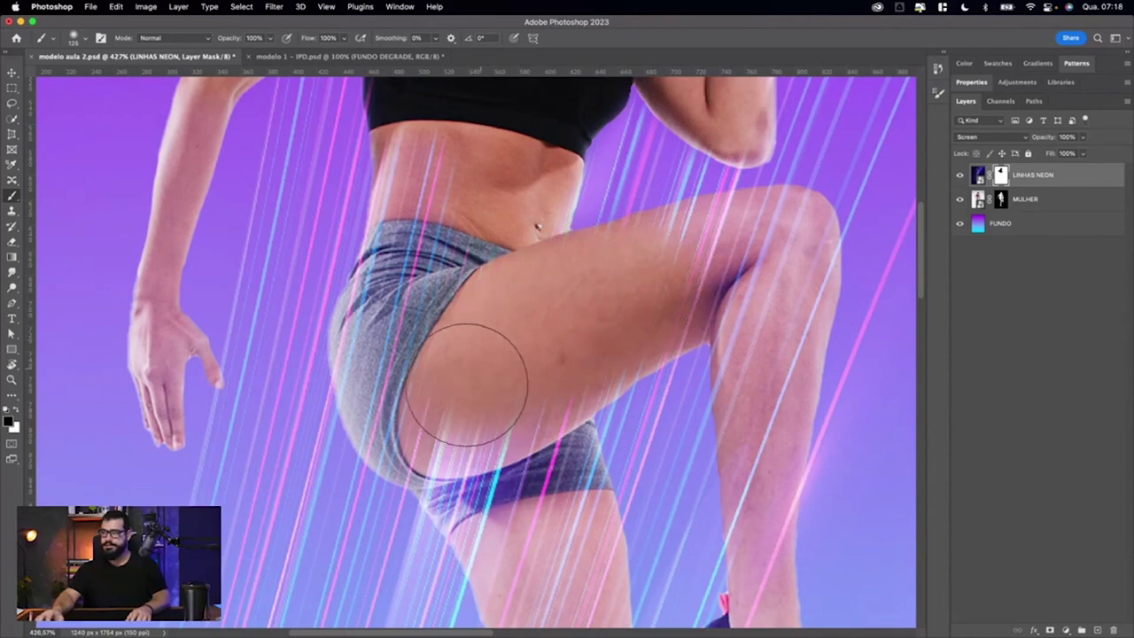
scroll(469, 404, "up", 2)
scroll(493, 359, "up", 3)
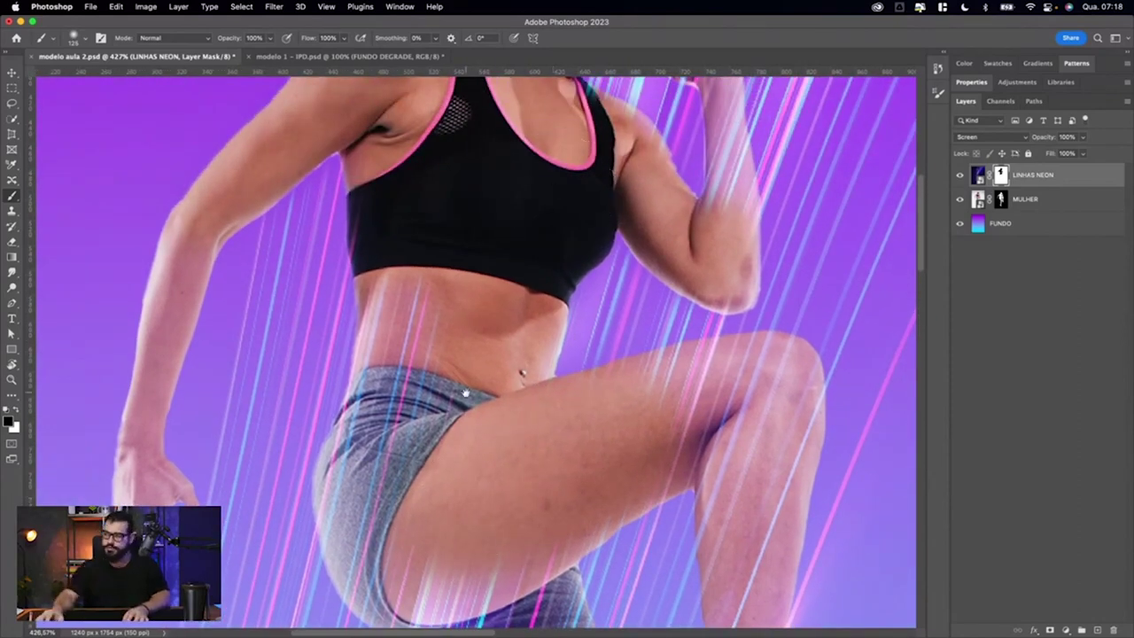
scroll(465, 392, "down", 4)
scroll(531, 301, "down", 2)
mouse_move(390, 385)
left_mouse_down()
mouse_move(435, 384)
mouse_move(445, 398)
mouse_move(465, 390)
left_mouse_up()
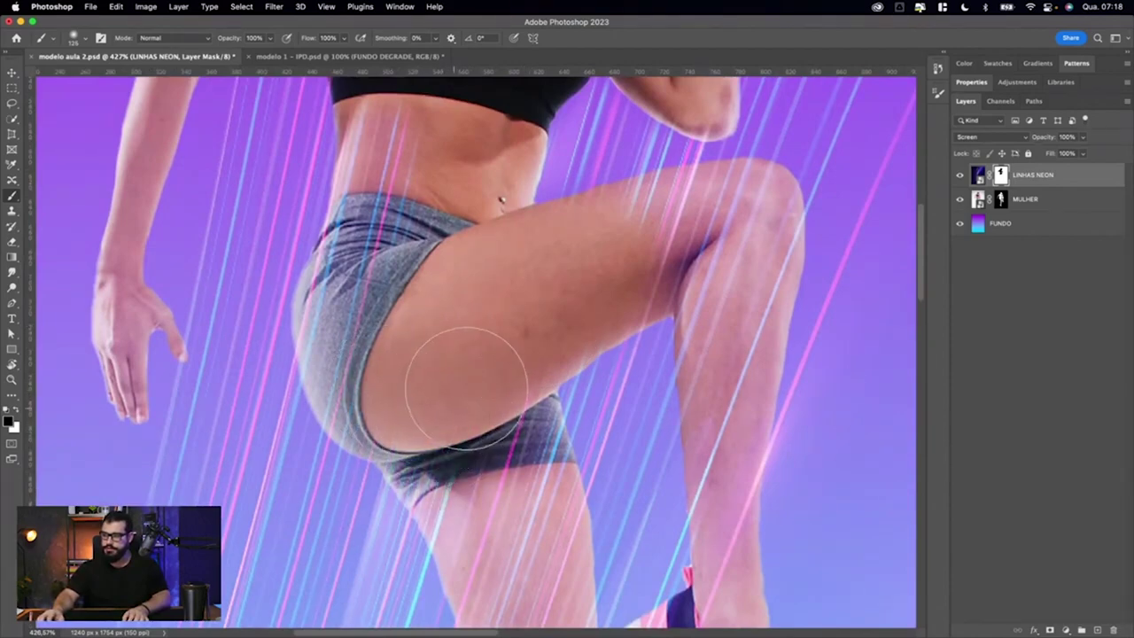
Refine the abdomen, hiding and restoring neon lines over the top and belly.
scroll(385, 319, "up", 2)
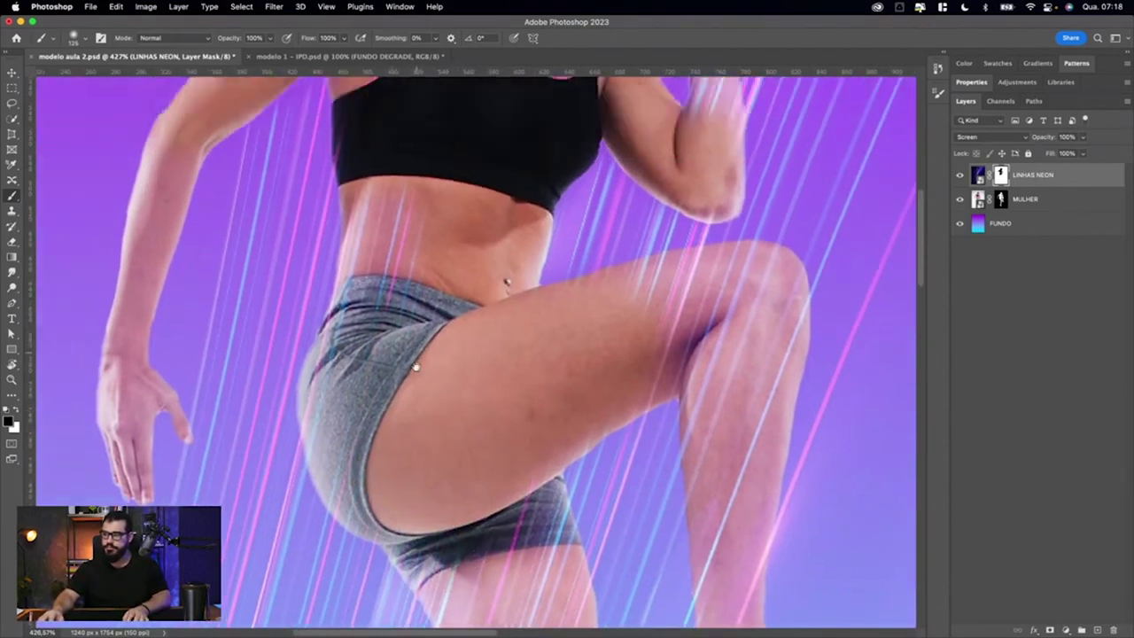
scroll(390, 399, "up", 2)
mouse_move(403, 297)
left_mouse_down()
mouse_move(407, 262)
mouse_move(388, 241)
left_mouse_up()
key("x")
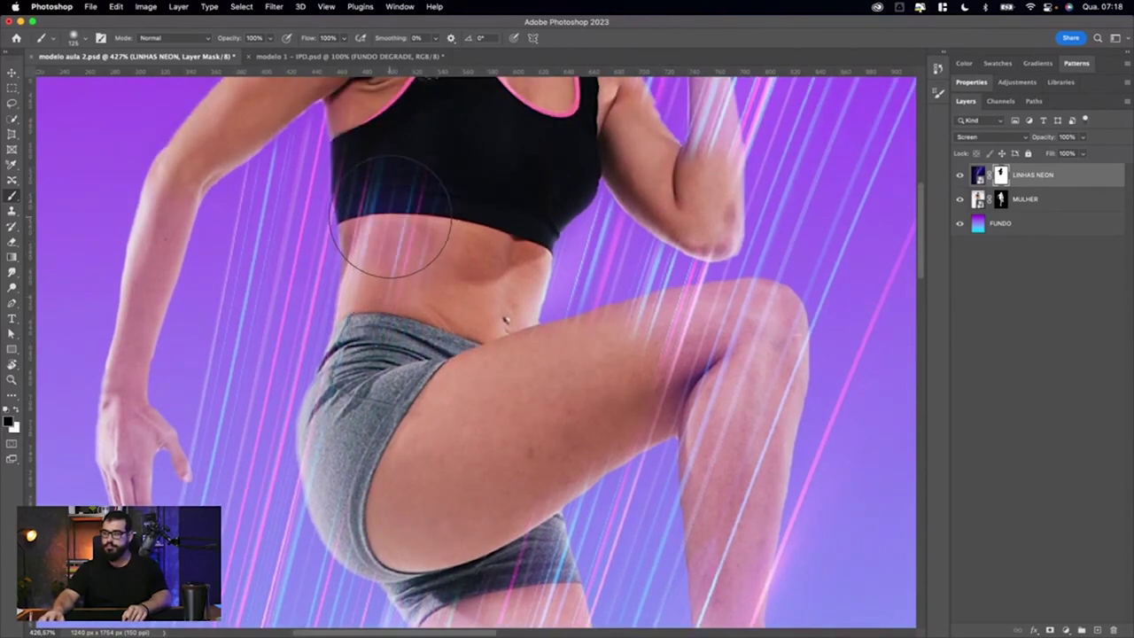
left_click_drag(393, 228, 370, 295)
mouse_move(384, 233)
left_mouse_down()
mouse_move(329, 329)
mouse_move(307, 432)
left_mouse_up()
left_click_drag(451, 179, 449, 255)
Mask neon lines off the upper thigh, knee and shin with a smaller brush, then view the whole poster.
scroll(443, 266, "down", 3)
scroll(447, 235, "down", 3)
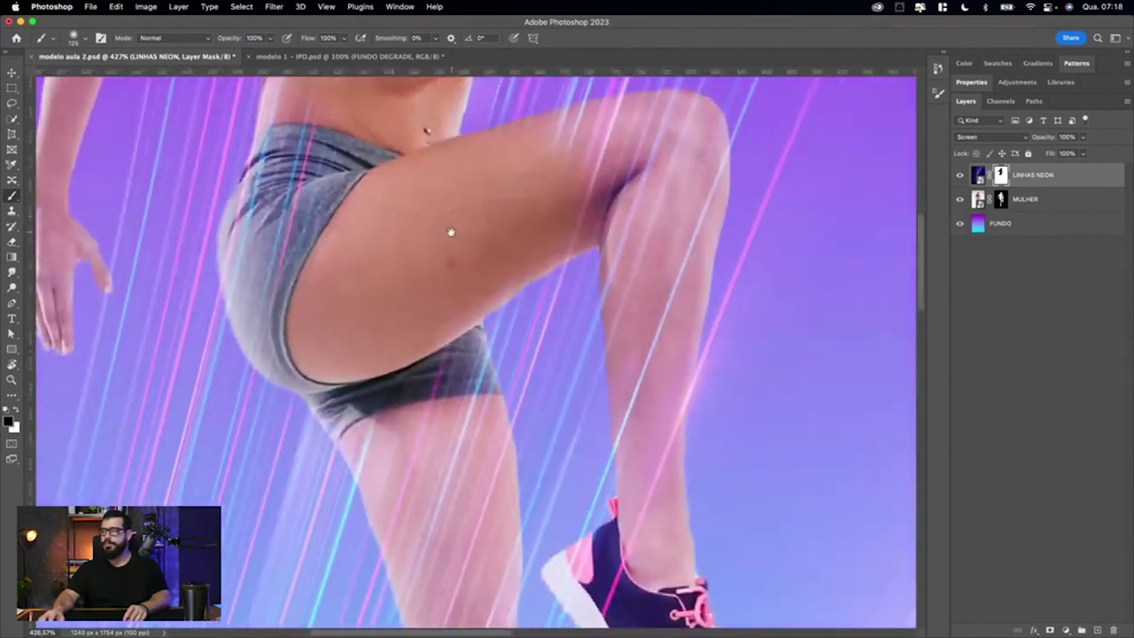
scroll(426, 257, "right", 5)
left_click_drag(415, 266, 541, 240)
scroll(496, 261, "down", 5)
scroll(470, 336, "down", 5)
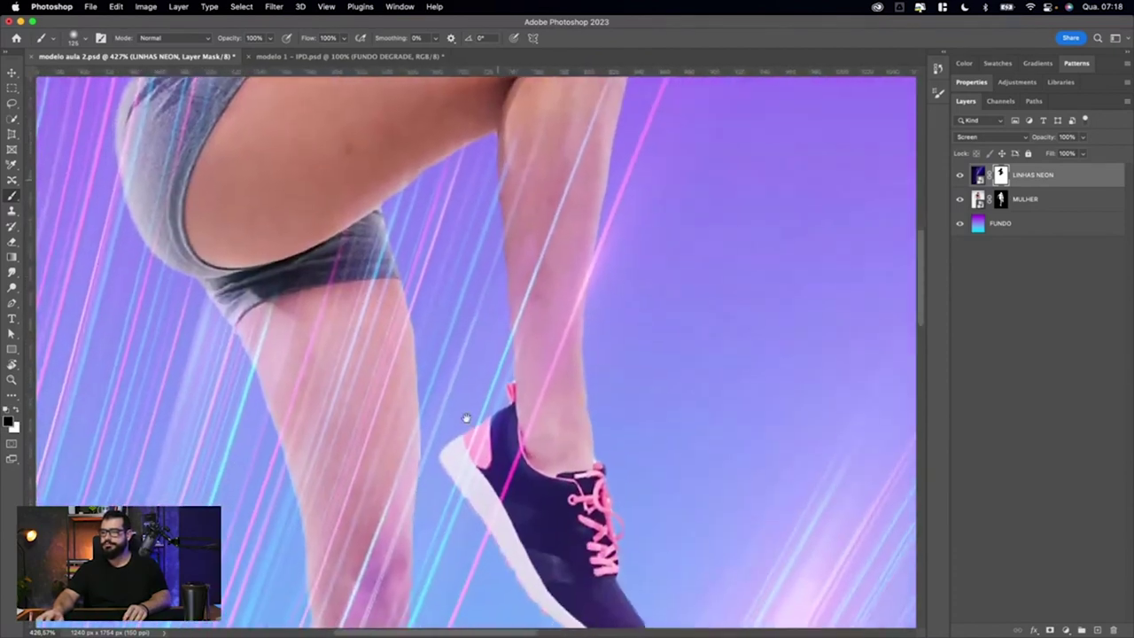
scroll(463, 413, "down", 5)
scroll(343, 485, "down", 5)
scroll(344, 485, "left", 2)
scroll(458, 253, "up", 1)
scroll(431, 413, "up", 2)
key("bracketleft")
key("bracketleft")
mouse_move(435, 217)
left_mouse_down()
mouse_move(405, 392)
mouse_move(419, 359)
left_mouse_up()
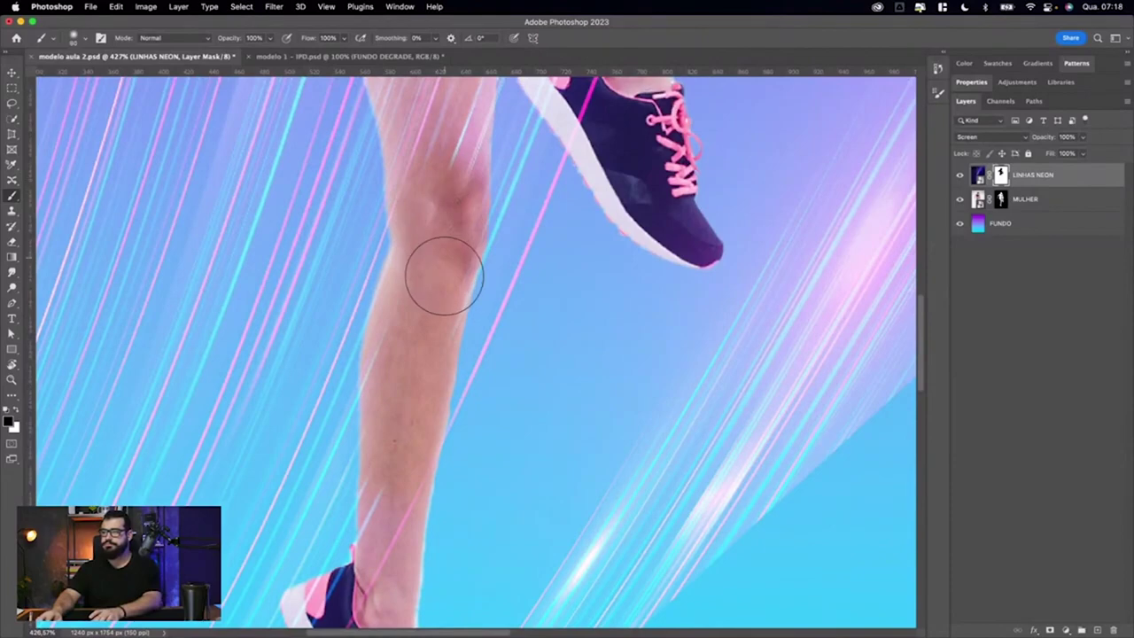
scroll(448, 297, "up", 1)
scroll(447, 297, "up", 2)
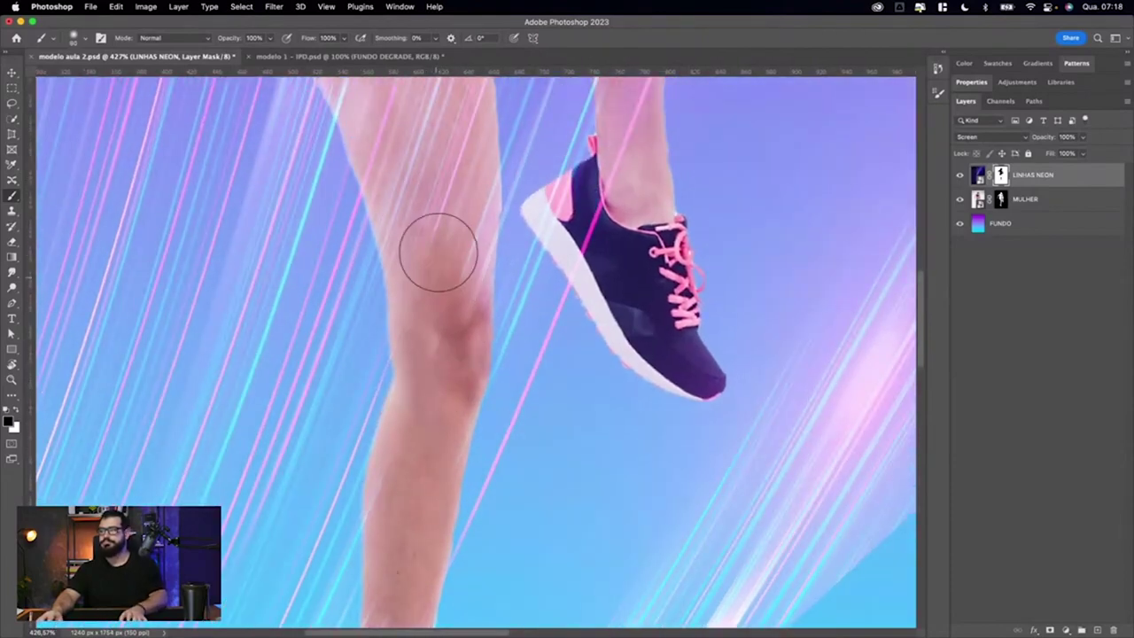
scroll(439, 338, "down", 3)
scroll(430, 365, "down", 1)
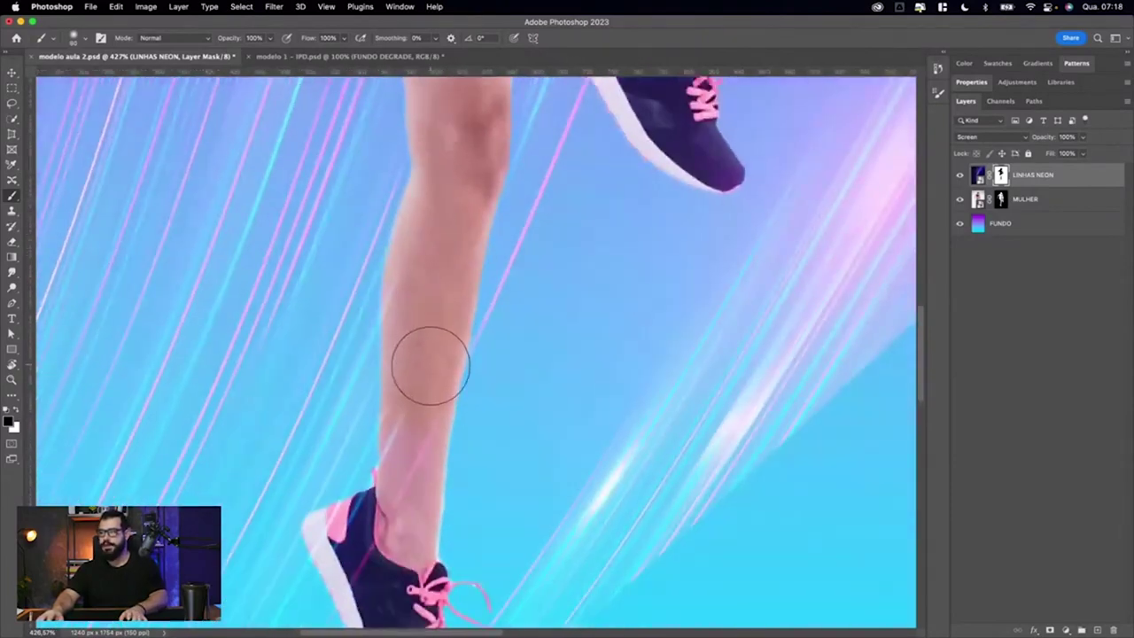
scroll(417, 575, "down", 3)
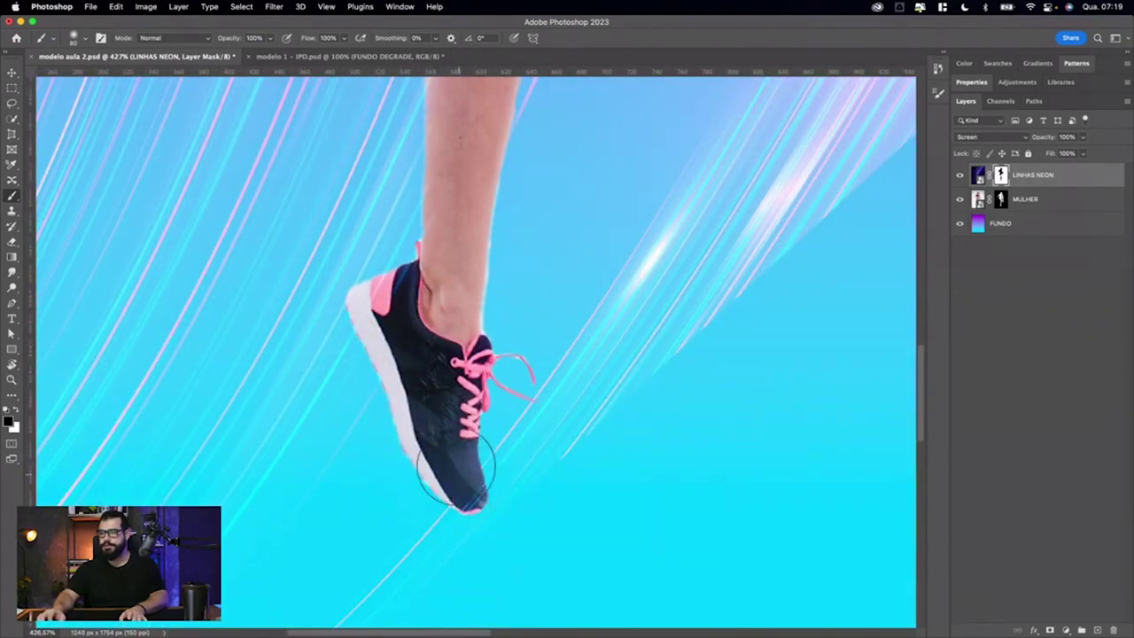
scroll(457, 474, "down", 1)
scroll(456, 473, "down", 2)
scroll(456, 473, "down", 2)
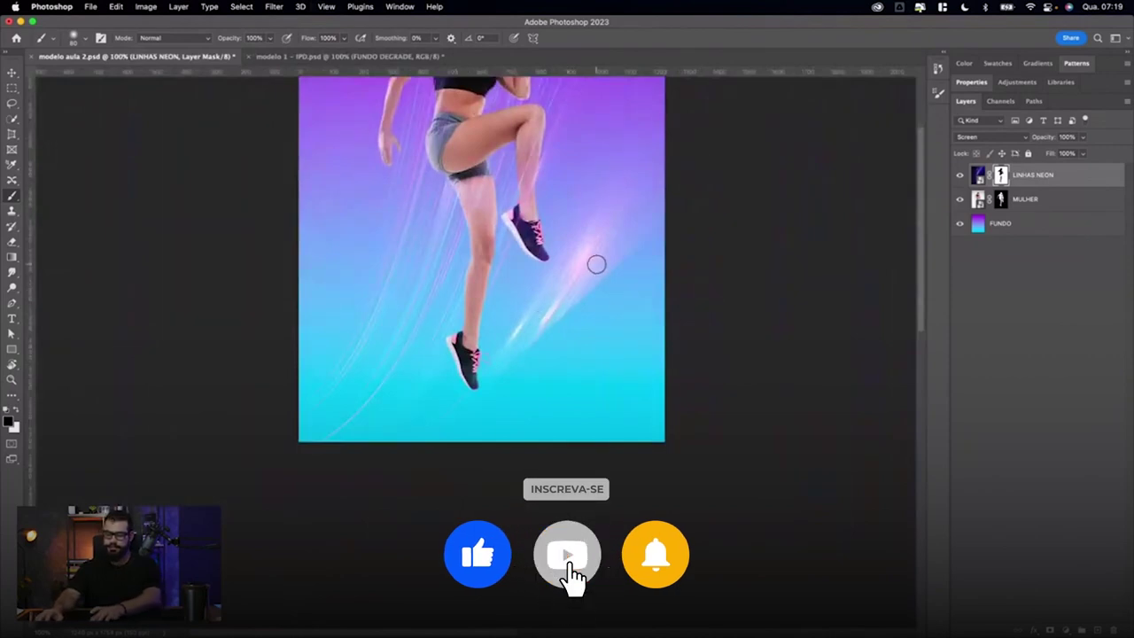
Enlarge the brush and mask out the pink diagonal streak over the forearm and knee.
key("bracketright")
key("bracketright")
key("bracketright")
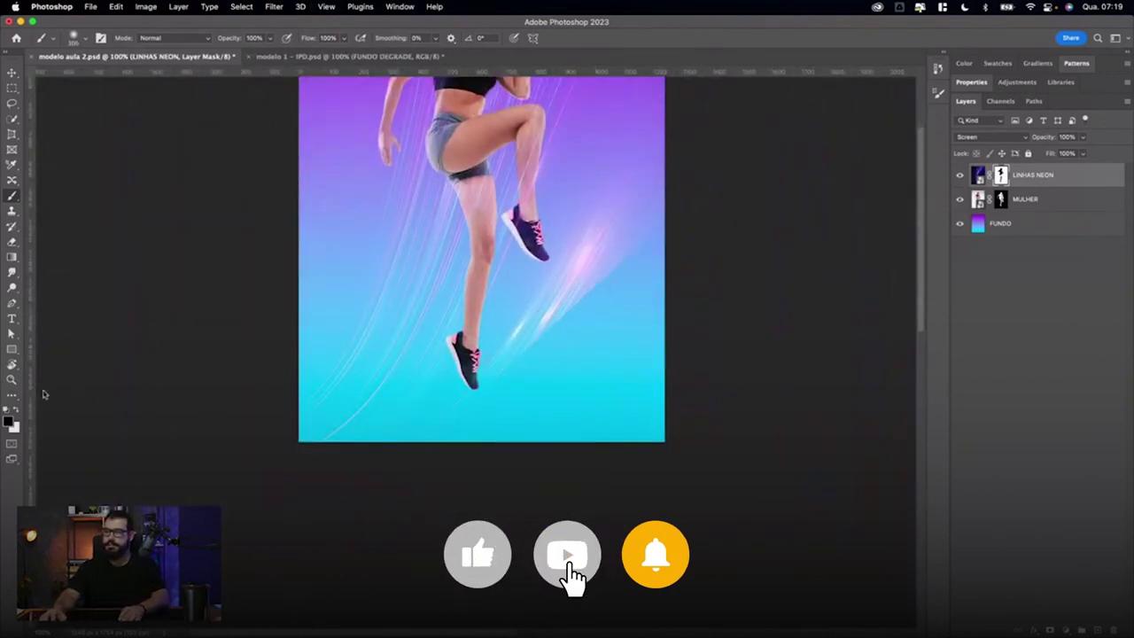
left_click_drag(636, 217, 532, 328)
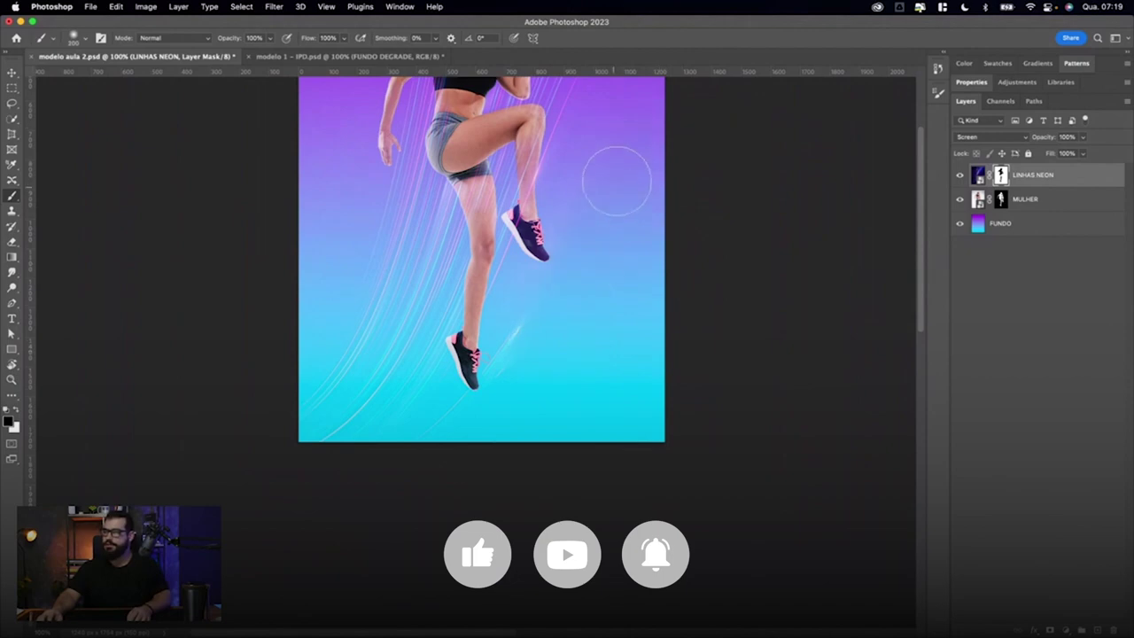
mouse_move(608, 316)
left_mouse_down()
mouse_move(589, 493)
mouse_move(590, 479)
left_mouse_up()
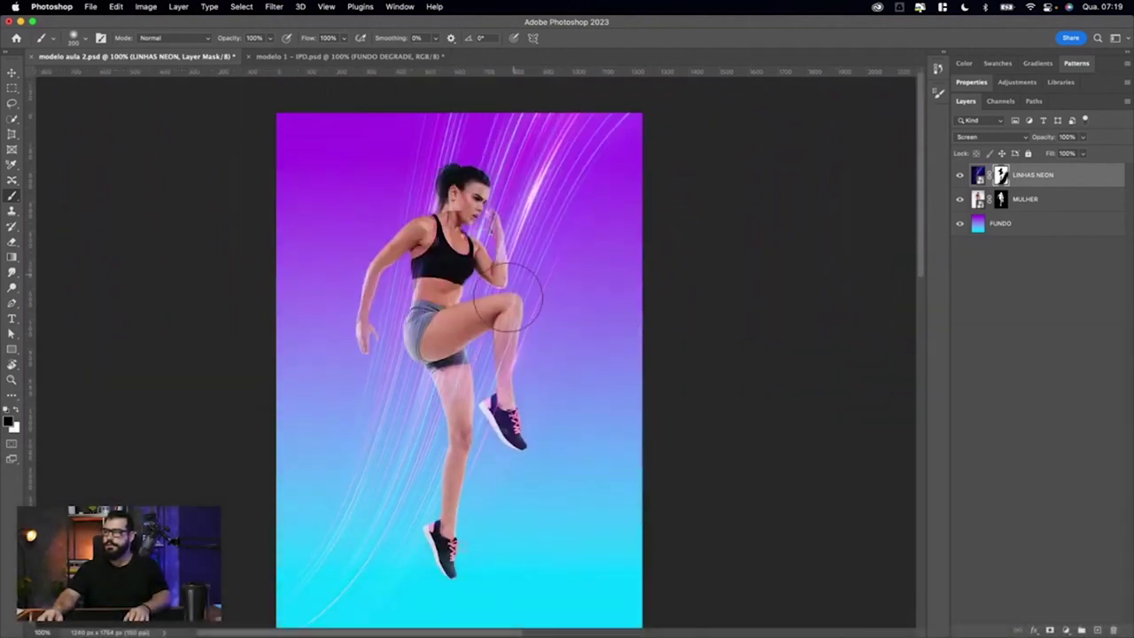
scroll(506, 301, "down", 2)
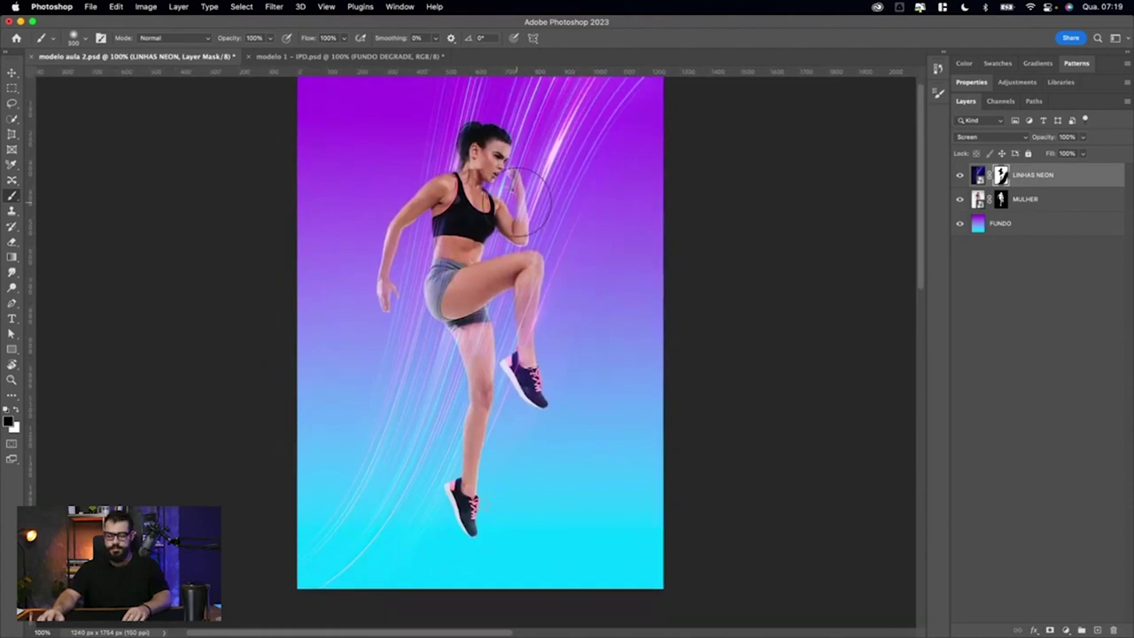
Toggle the LINHAS NEON mask off and on to compare, then view modelo 1 - IPD.psd.
key("v")
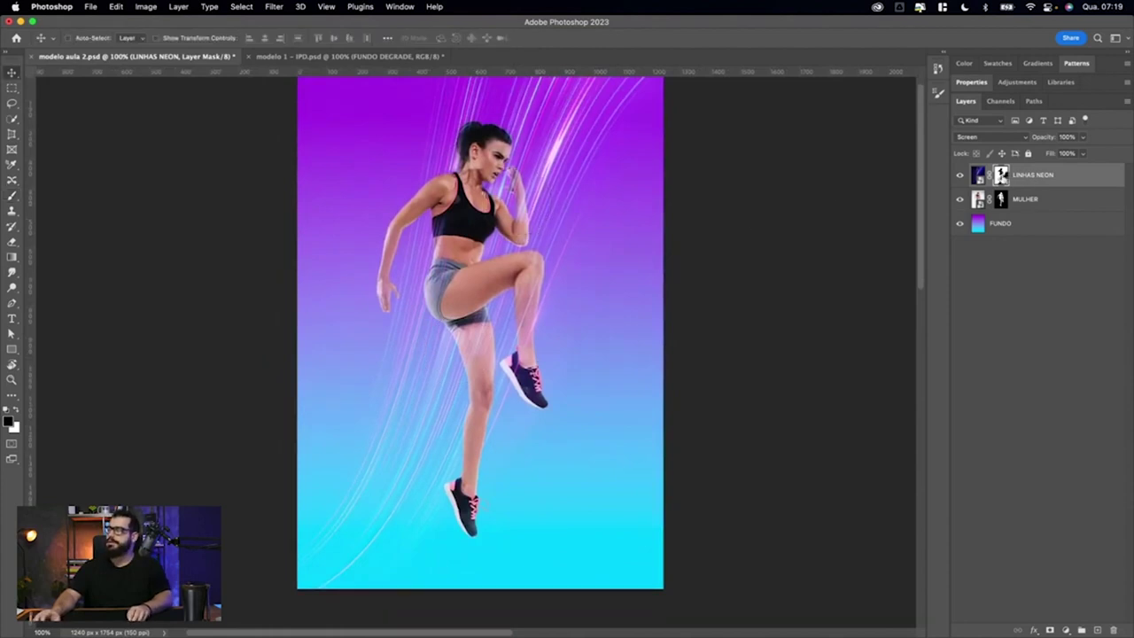
left_click(1000, 174, "shift")
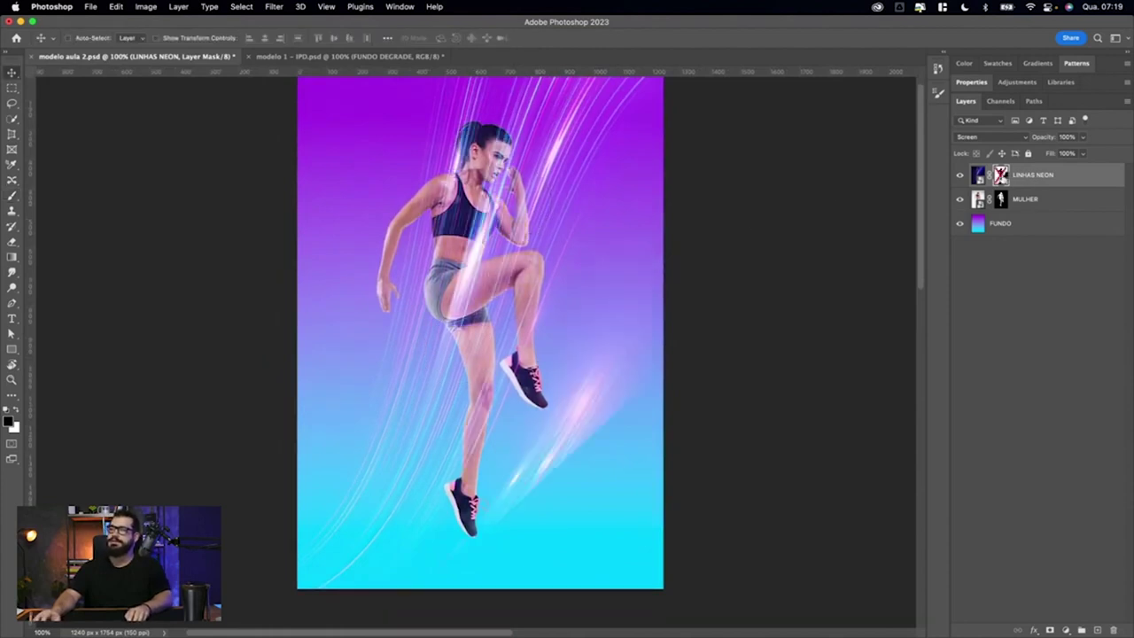
left_click(1000, 175, "shift")
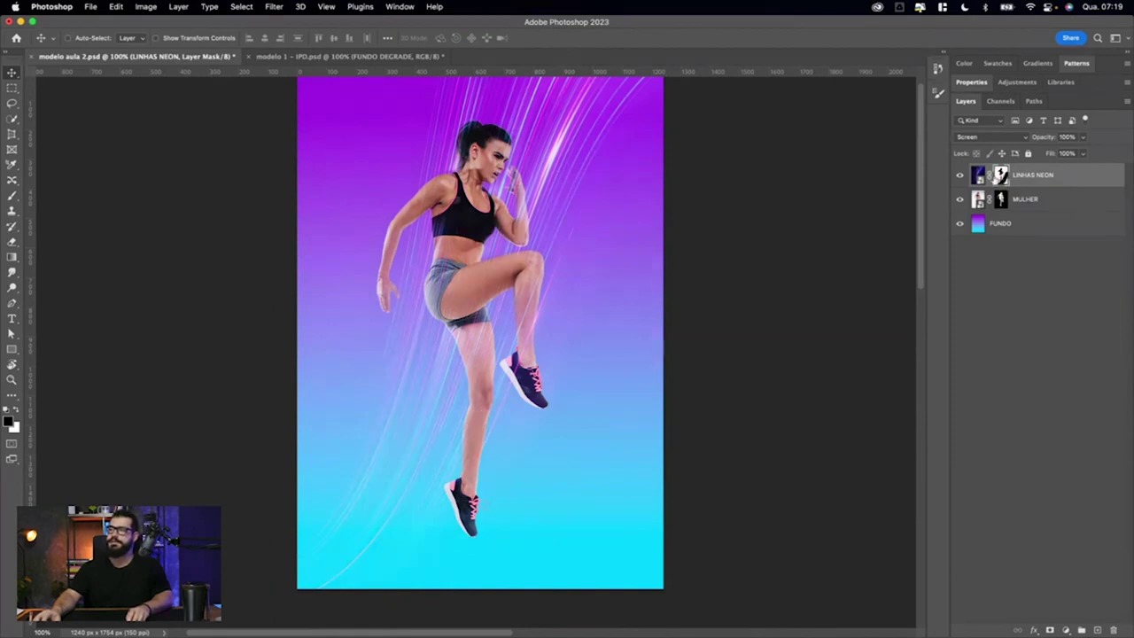
left_click(290, 57)
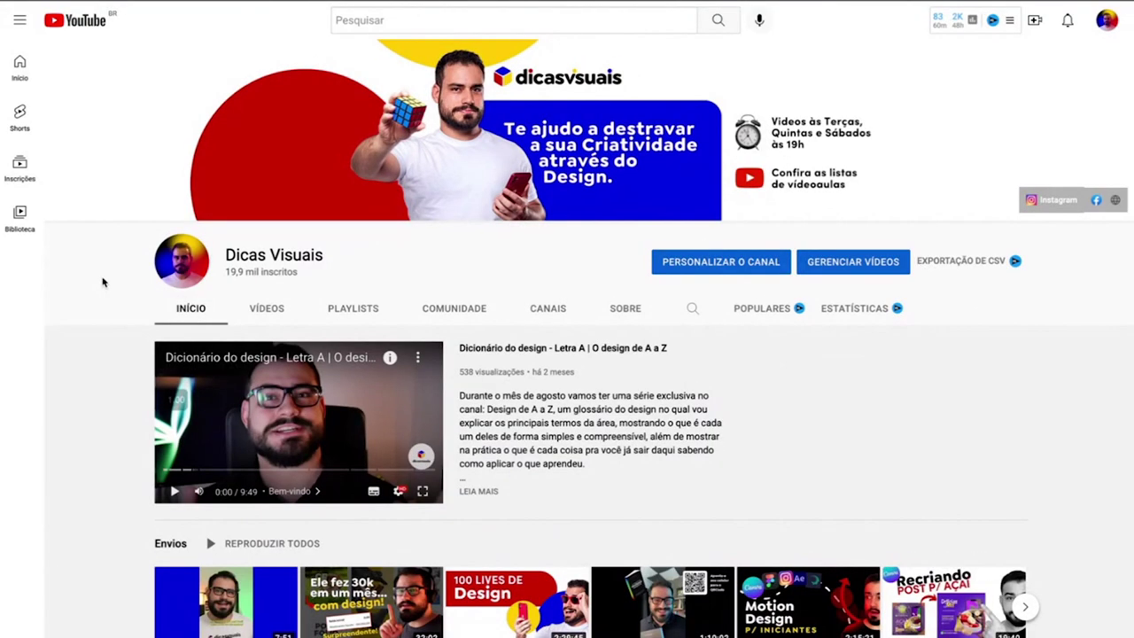
Browse the channel's full video grid on the VÍDEOS tab.
scroll(411, 270, "down", 1)
scroll(411, 270, "down", 1)
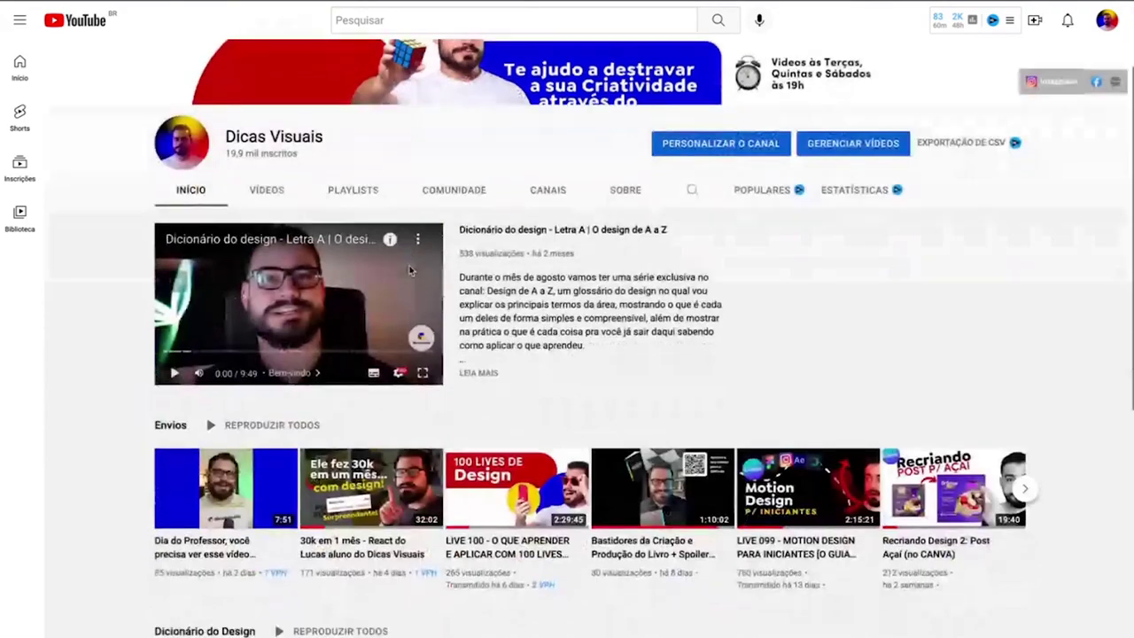
scroll(411, 270, "down", 2)
scroll(411, 270, "down", 1)
scroll(411, 270, "down", 3)
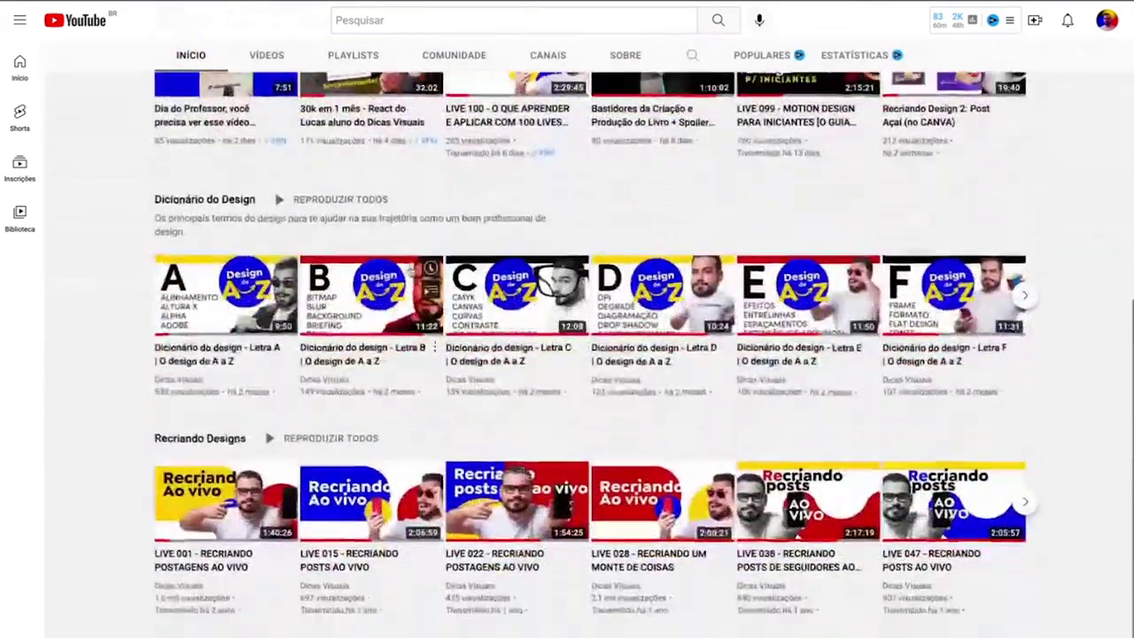
scroll(278, 293, "up", 5)
scroll(278, 292, "up", 2)
left_click(274, 292)
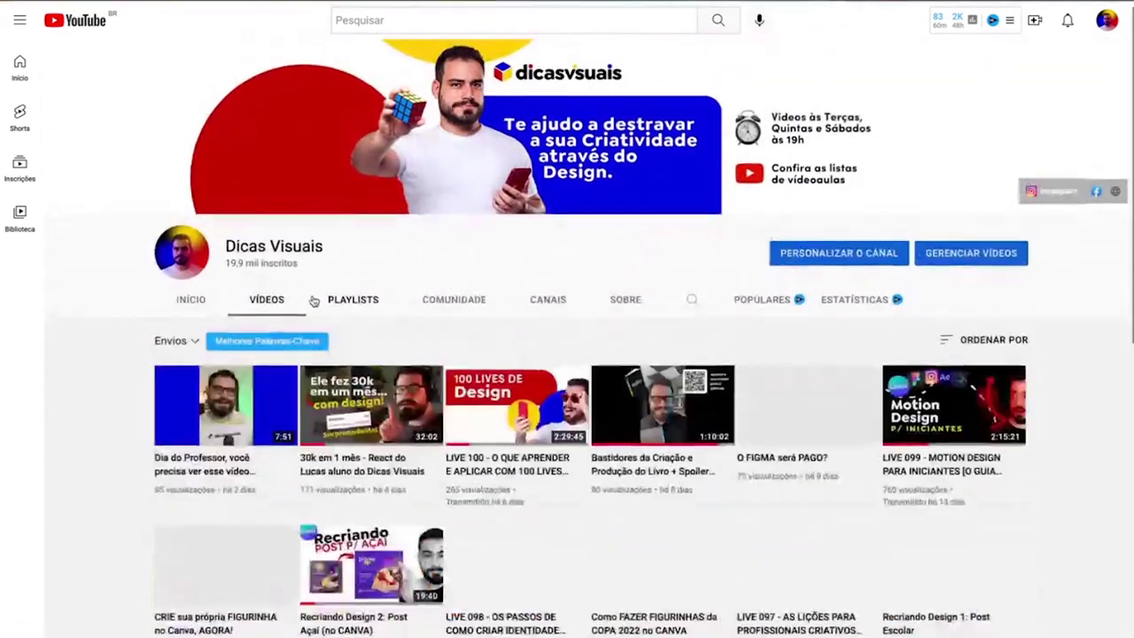
scroll(292, 296, "down", 2)
scroll(310, 301, "down", 3)
scroll(312, 301, "down", 2)
scroll(312, 301, "down", 1)
scroll(312, 301, "down", 6)
scroll(312, 302, "down", 2)
scroll(315, 303, "down", 3)
scroll(315, 303, "down", 4)
scroll(315, 303, "down", 2)
scroll(312, 301, "up", 2)
scroll(311, 301, "up", 6)
scroll(311, 302, "up", 6)
scroll(311, 301, "up", 10)
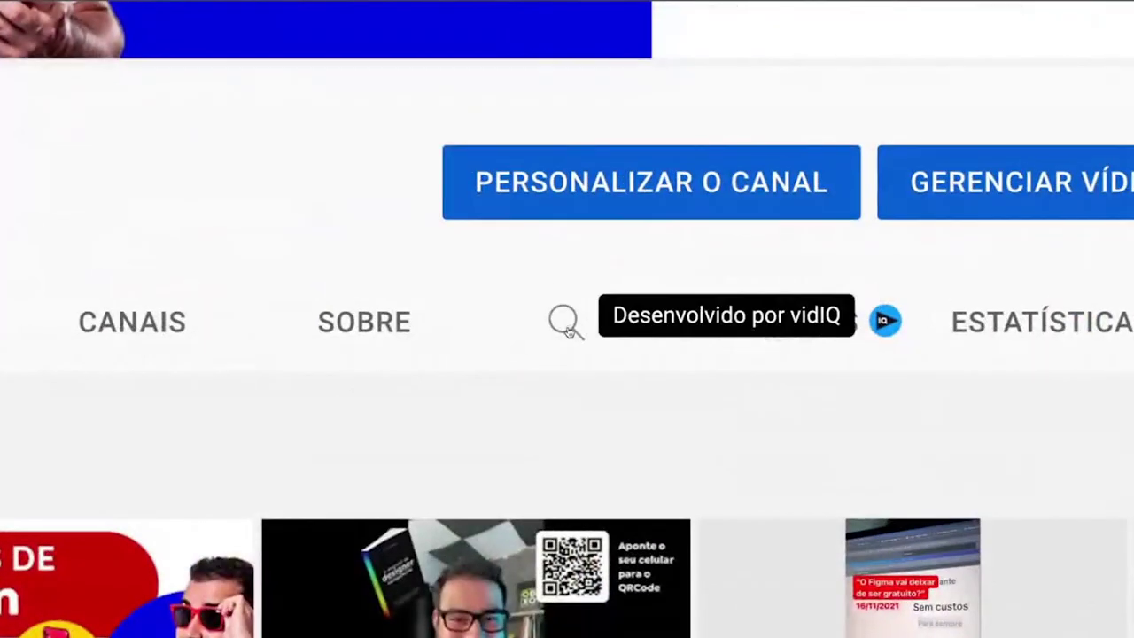
Search the channel's videos for 'cor' and look through the results.
left_click(693, 310)
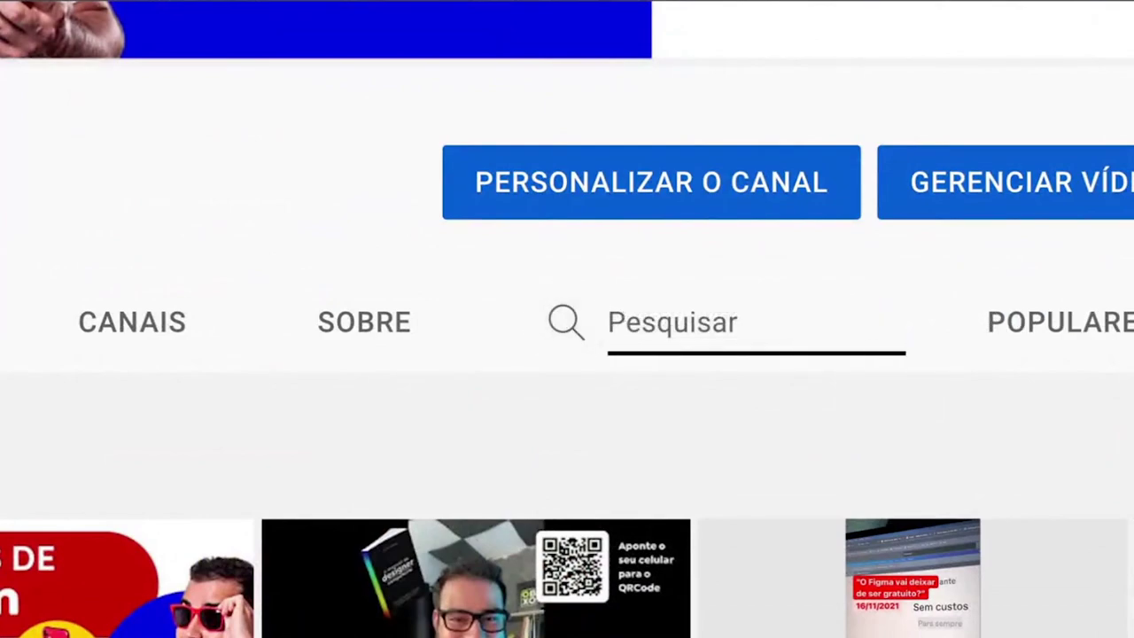
type("cor")
key("Return")
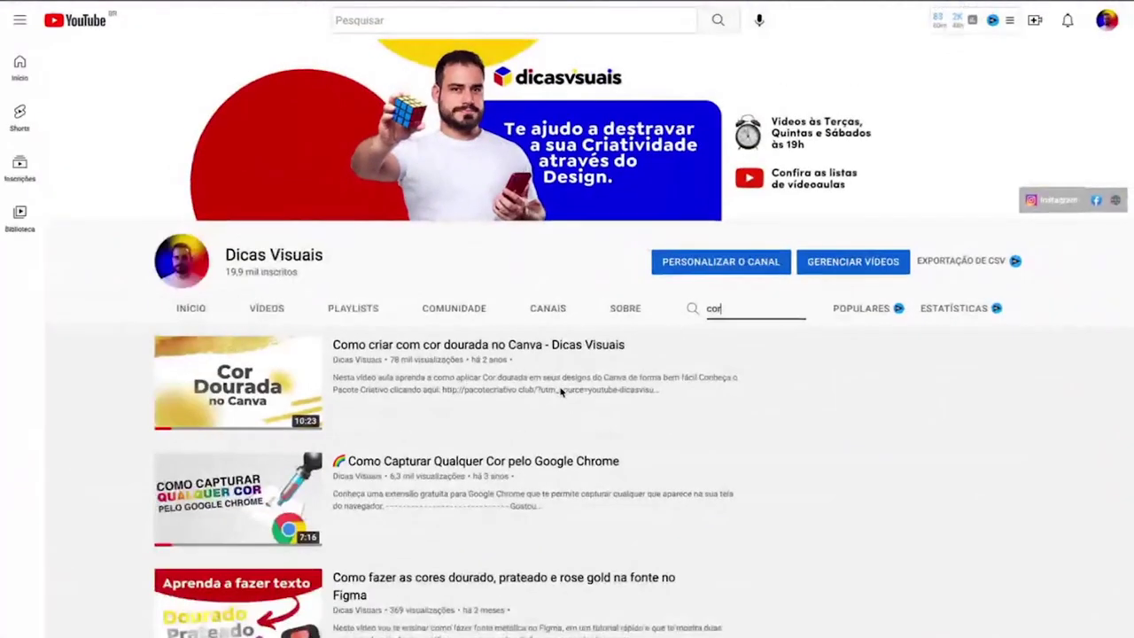
scroll(560, 392, "down", 2)
scroll(561, 391, "down", 2)
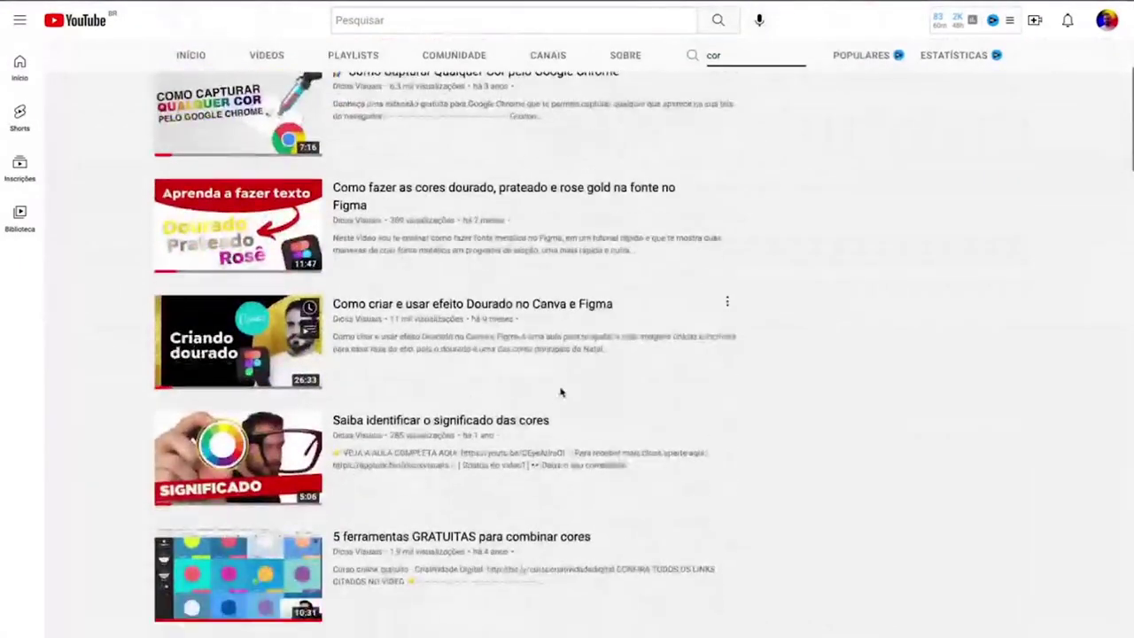
scroll(561, 391, "up", 3)
scroll(561, 391, "up", 2)
Replace the search with 'logomarcas' and browse the logo-creation results.
double_click(748, 310)
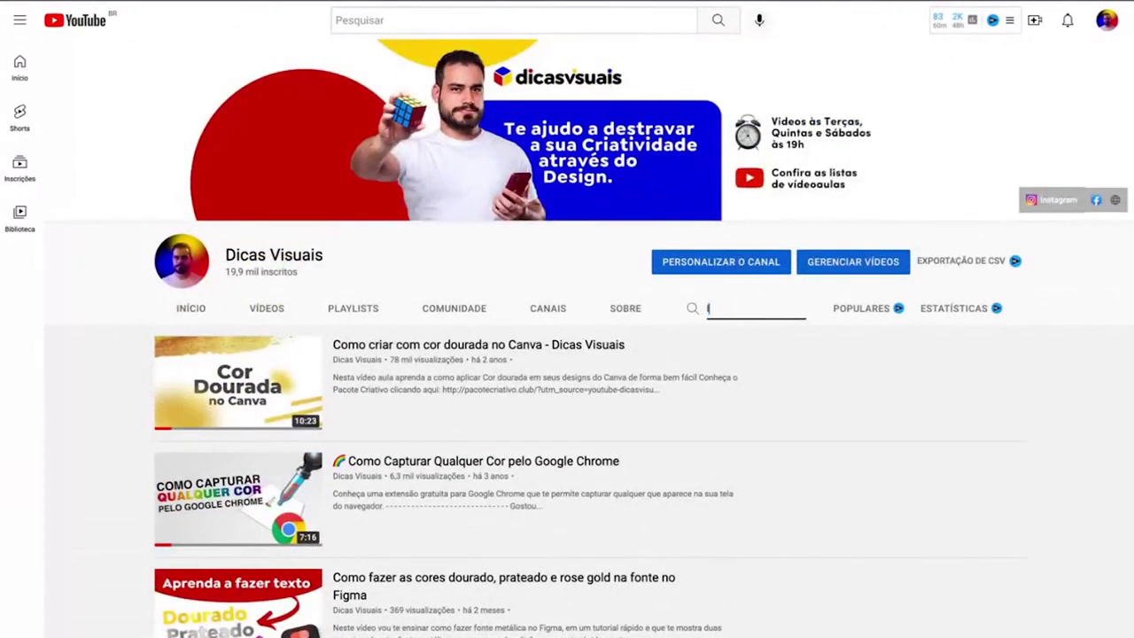
type("logomarcas")
key("Return")
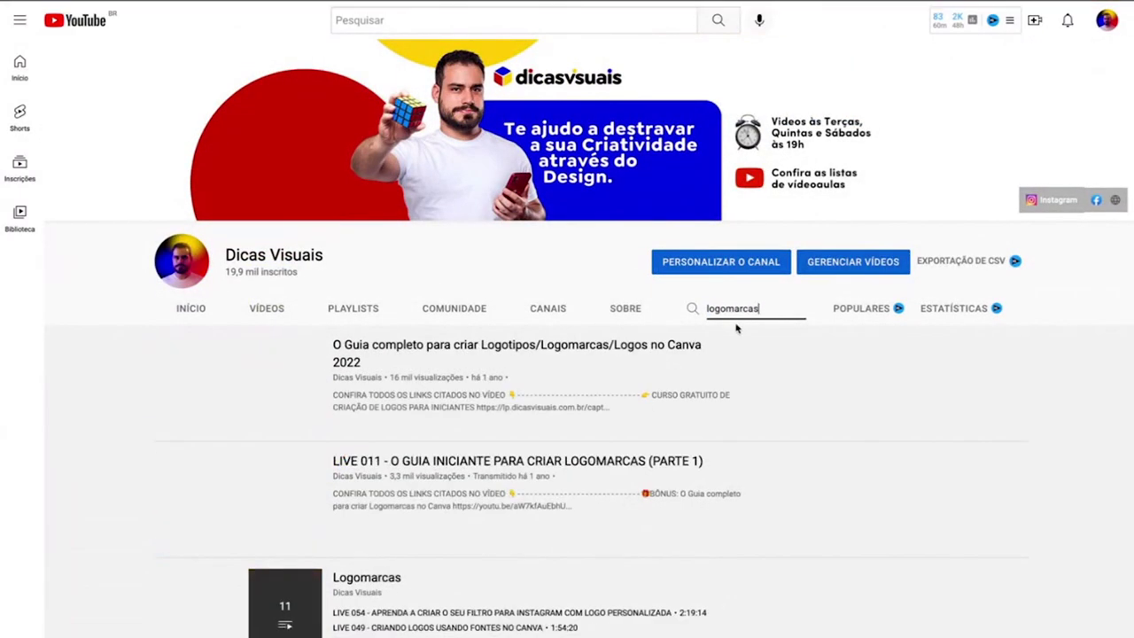
scroll(271, 323, "down", 3)
scroll(270, 323, "down", 1)
scroll(275, 310, "down", 1)
scroll(283, 293, "down", 4)
scroll(299, 258, "up", 5)
scroll(299, 258, "up", 2)
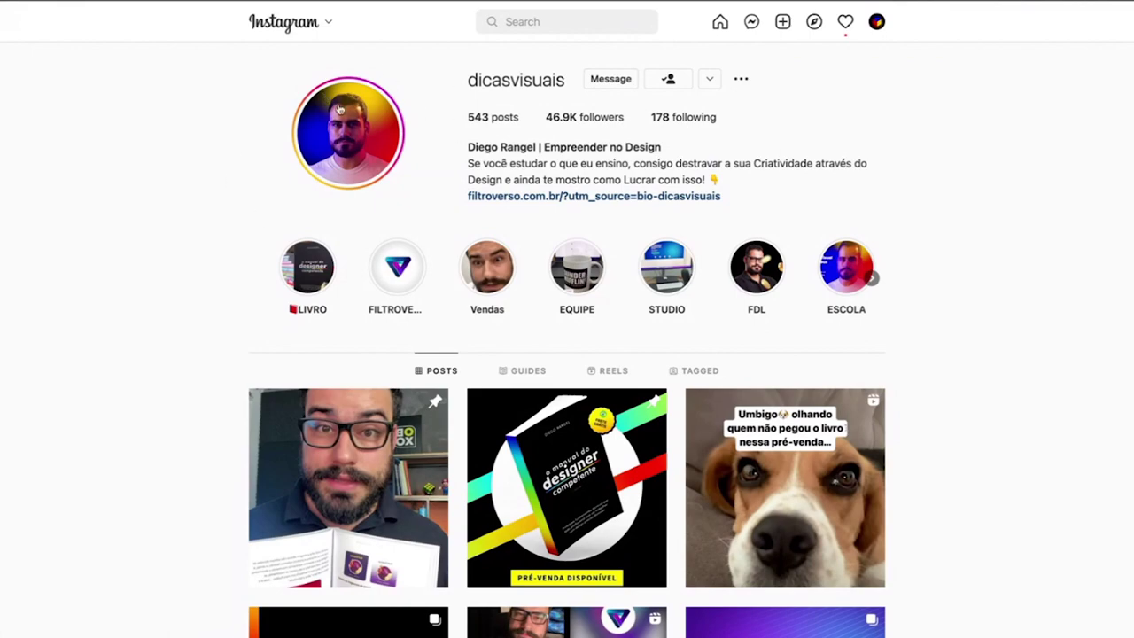
scroll(371, 212, "down", 2)
scroll(371, 212, "down", 2)
scroll(371, 212, "down", 5)
scroll(372, 212, "up", 1)
scroll(371, 211, "up", 10)
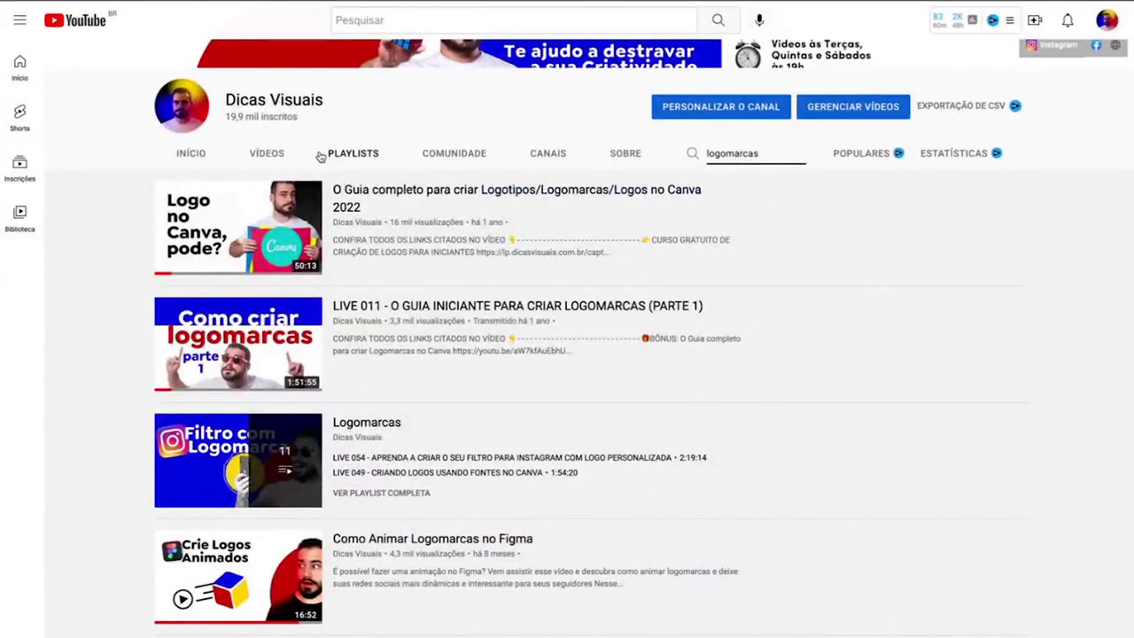
Scroll up to the channel banner above the logomarcas results.
scroll(602, 168, "up", 3)
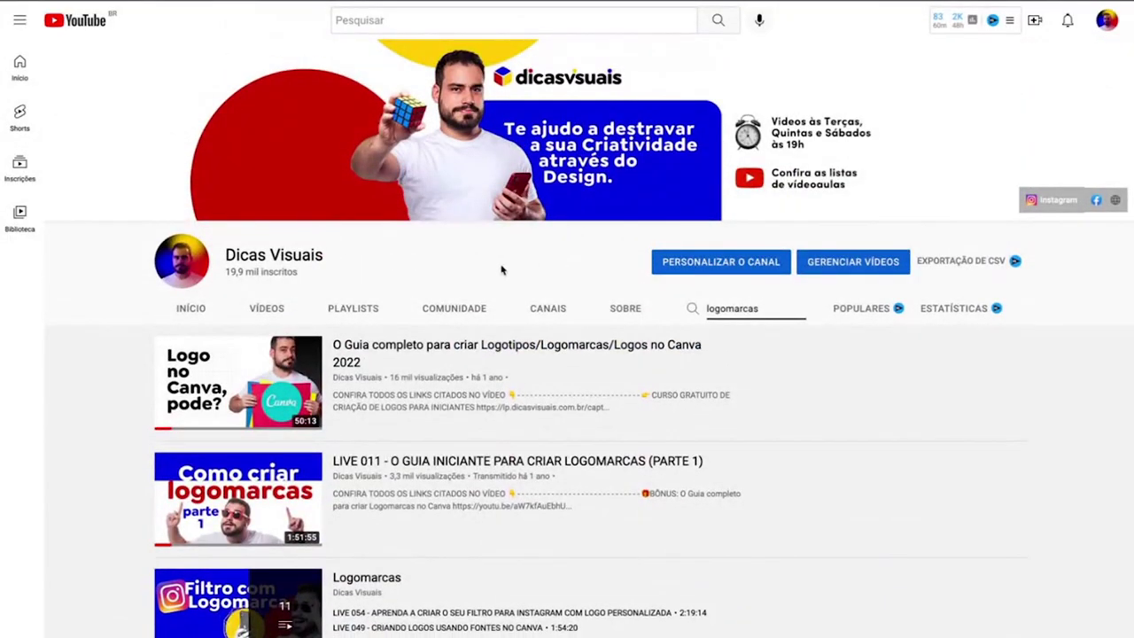